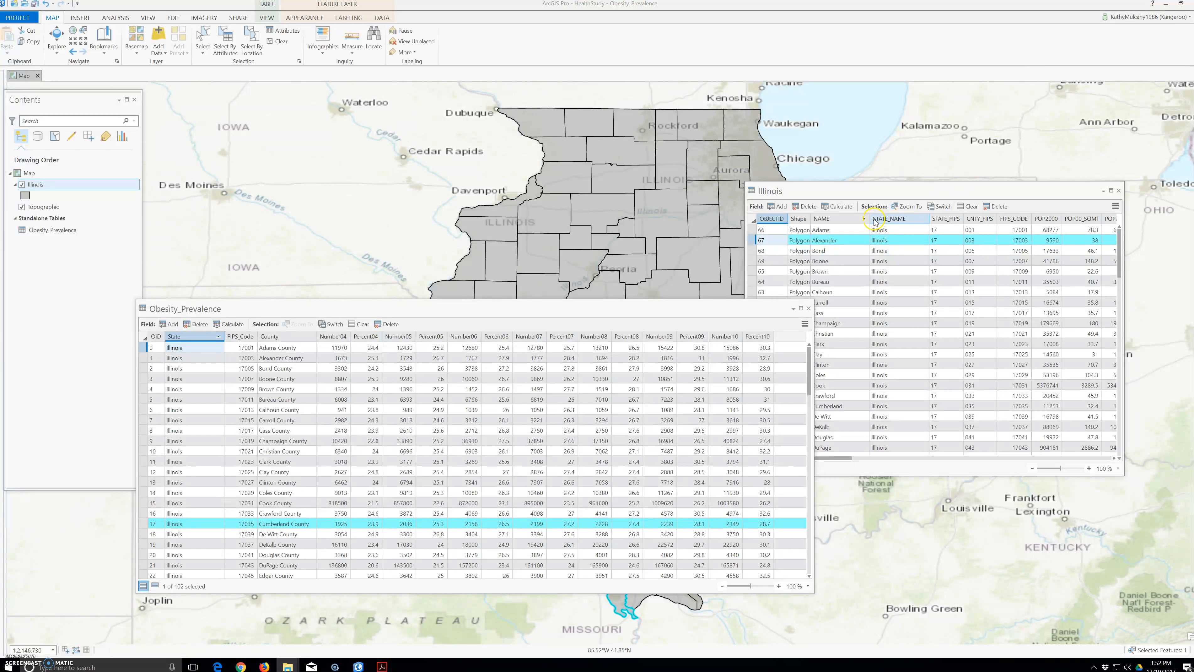
Compare the FIPS fields in the Illinois and Obesity_Prevalence tables to identify the common field, and close both tables.
{"action": "left_click", "coordinate": [980, 219]}
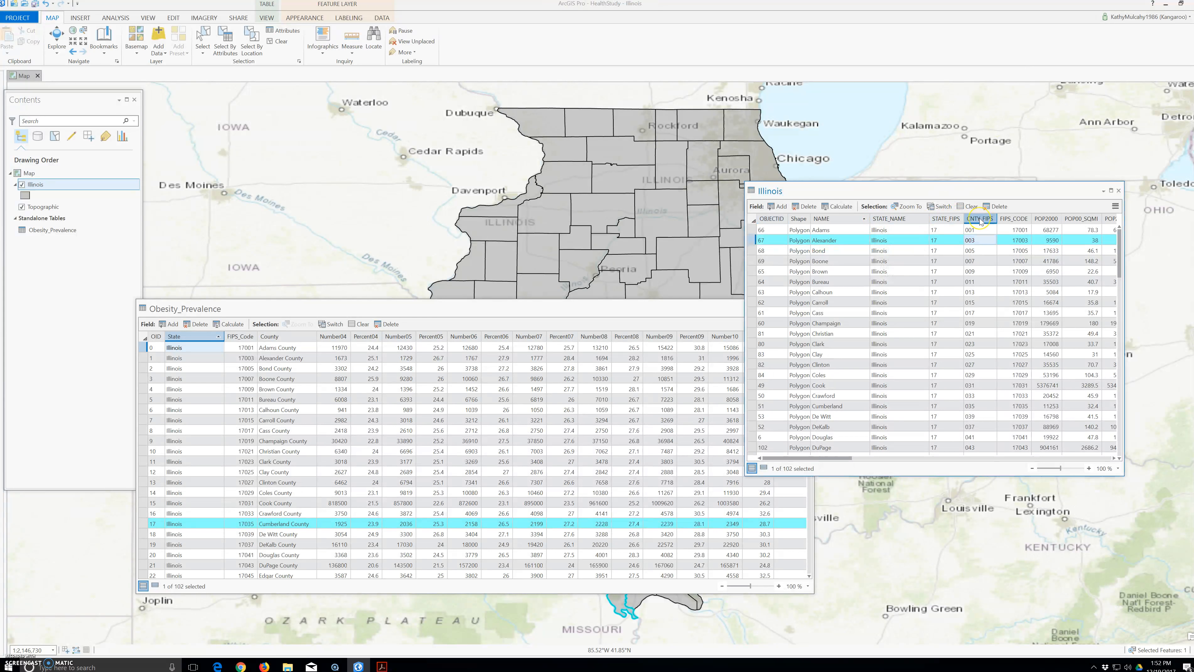
{"action": "left_click", "coordinate": [240, 338]}
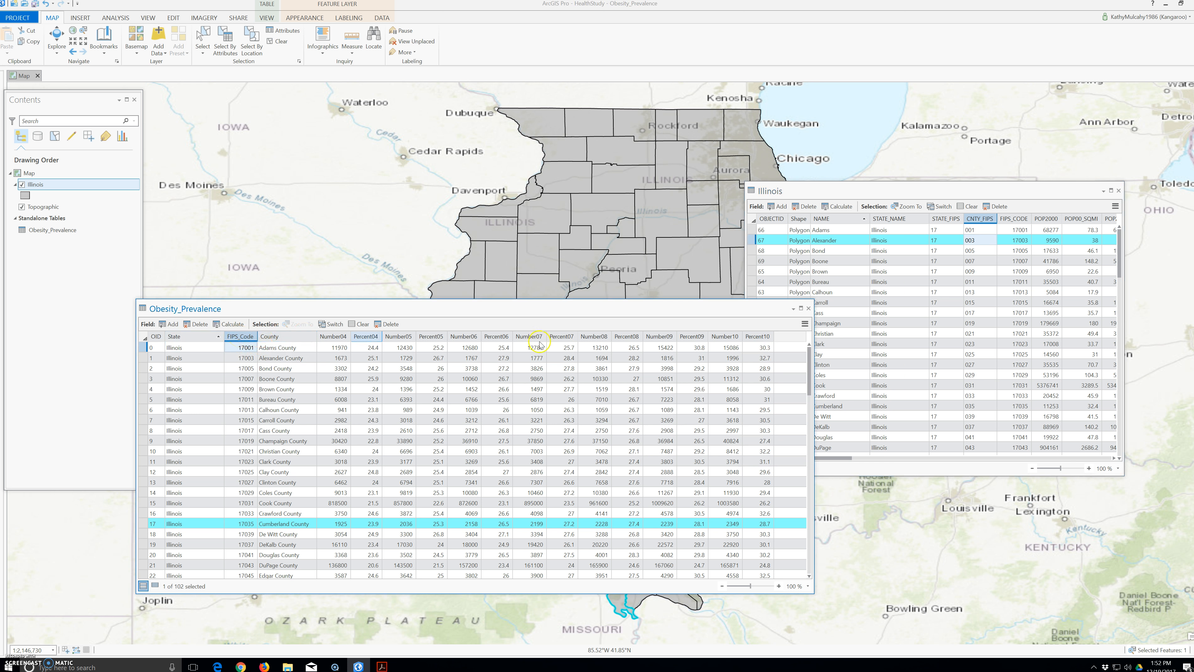
{"action": "left_click", "coordinate": [1014, 219]}
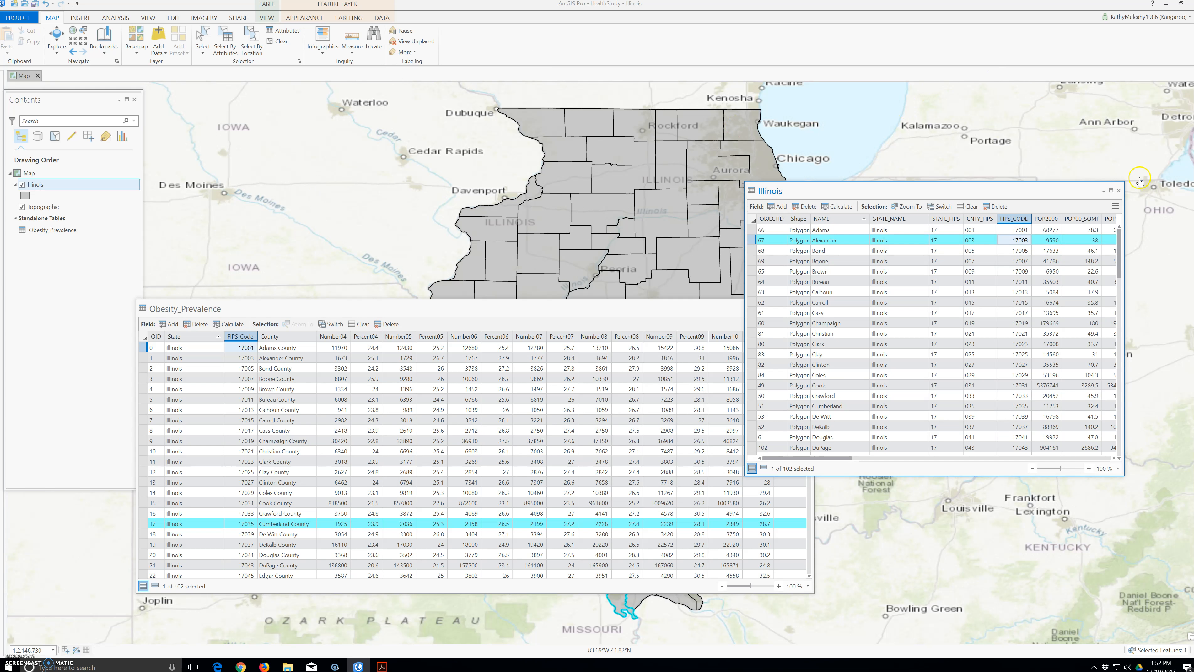
{"action": "left_click", "coordinate": [1120, 192]}
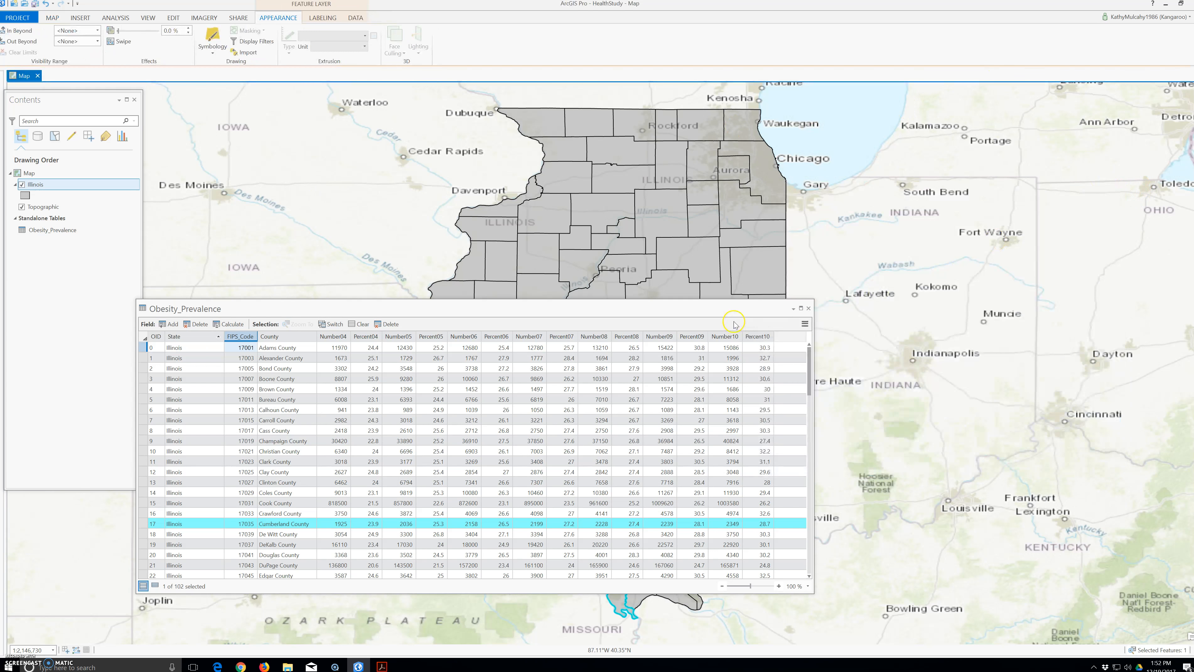
{"action": "left_click", "coordinate": [809, 309]}
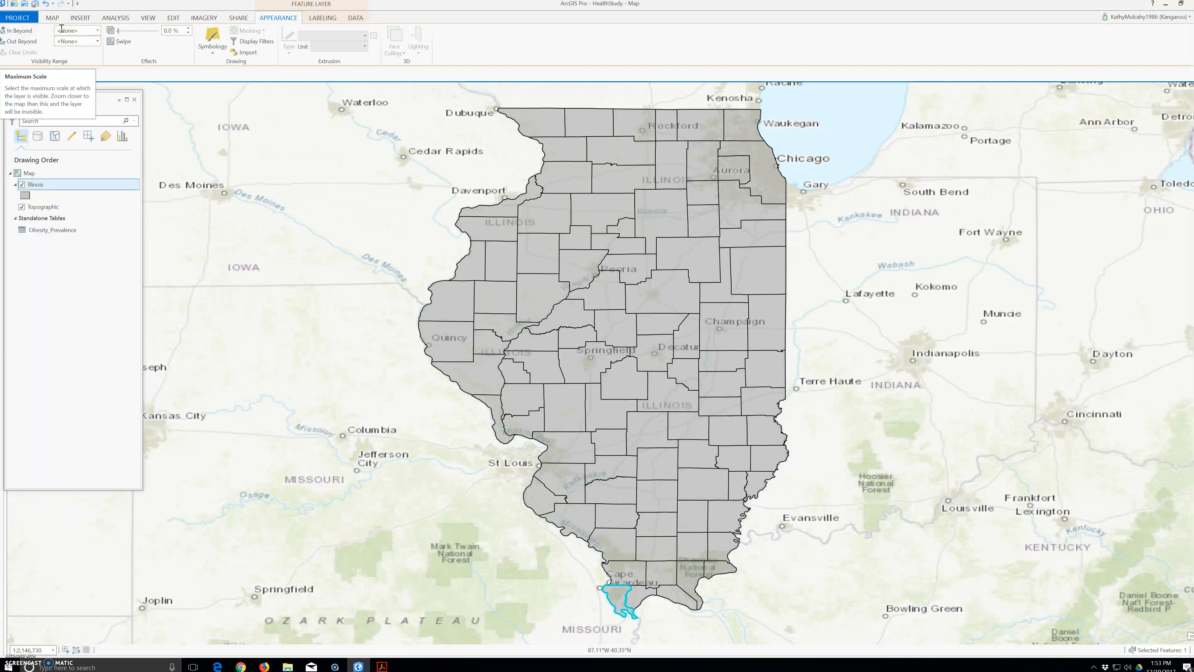
Try to set up a join of Obesity_Prevalence to the Illinois layer on FIPS_CODE and inspect the input join field's message.
{"action": "left_click", "coordinate": [351, 19]}
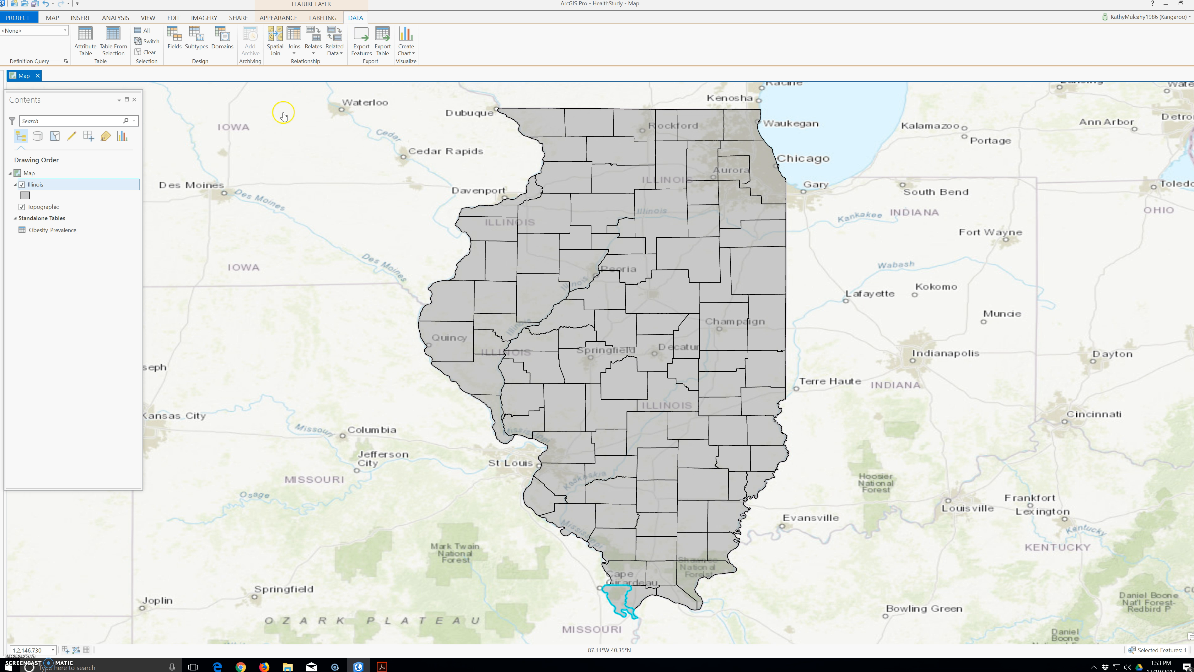
{"action": "left_click", "coordinate": [51, 187]}
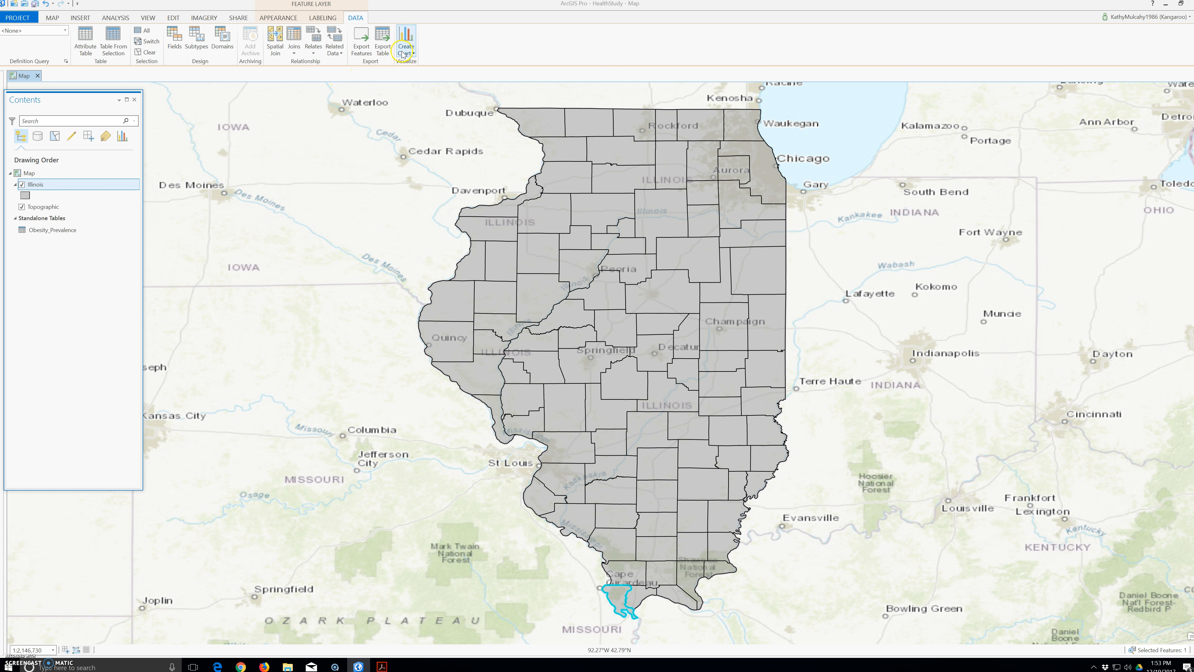
{"action": "left_click", "coordinate": [291, 51]}
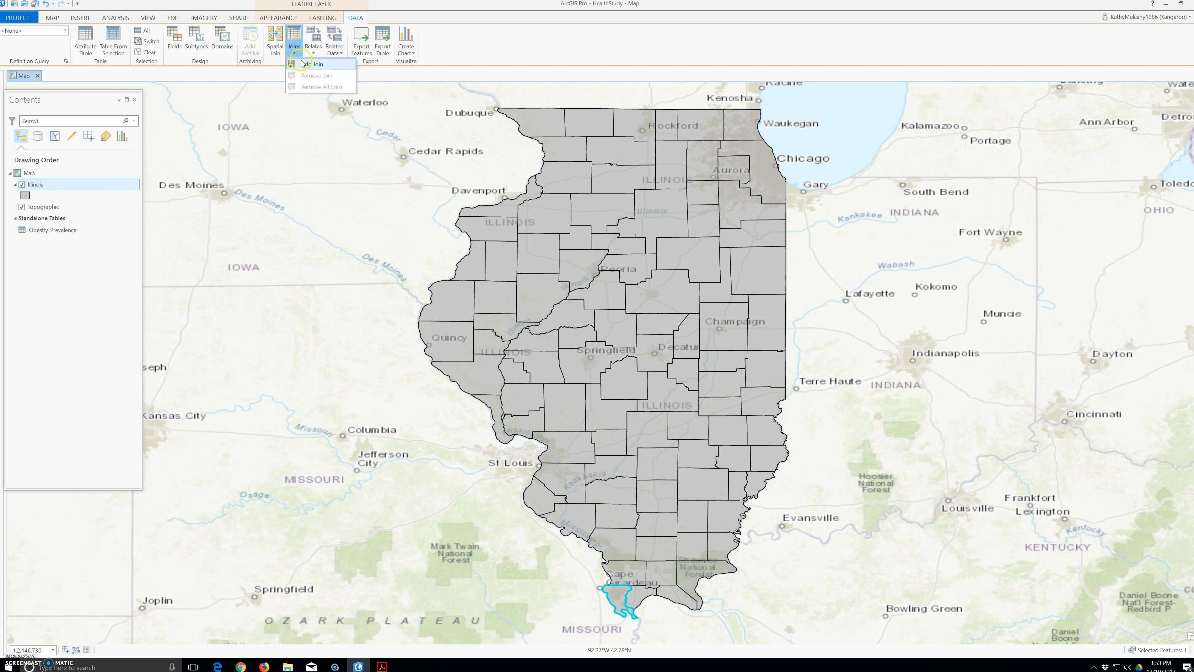
{"action": "left_click", "coordinate": [311, 64]}
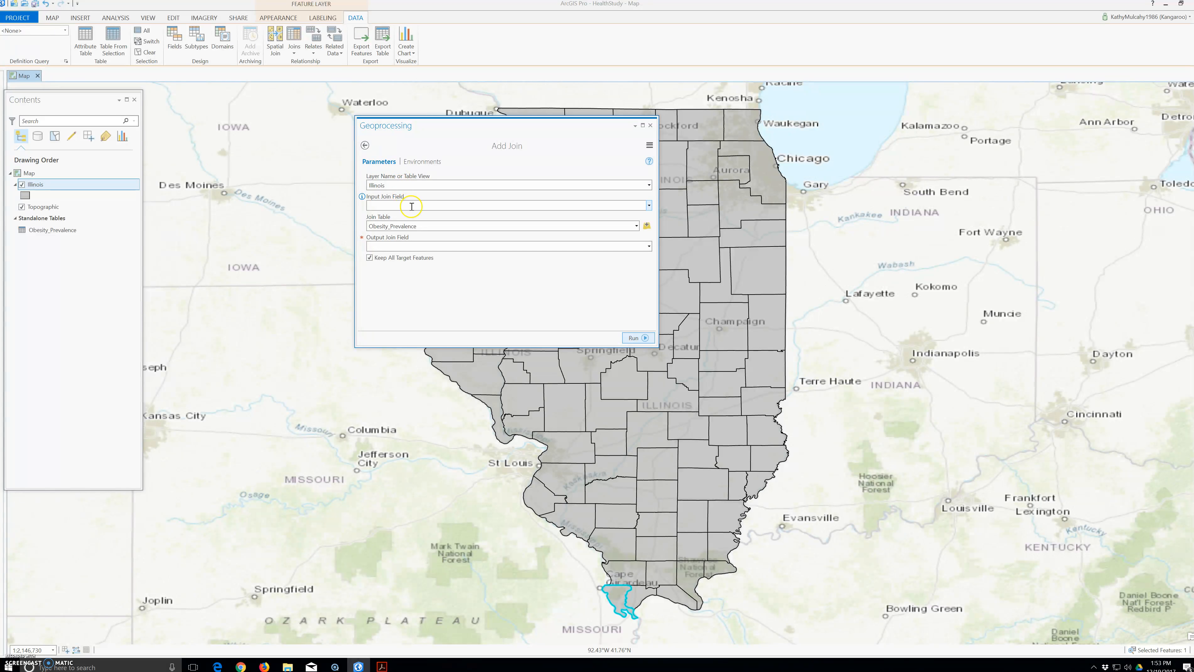
{"action": "left_click", "coordinate": [649, 206]}
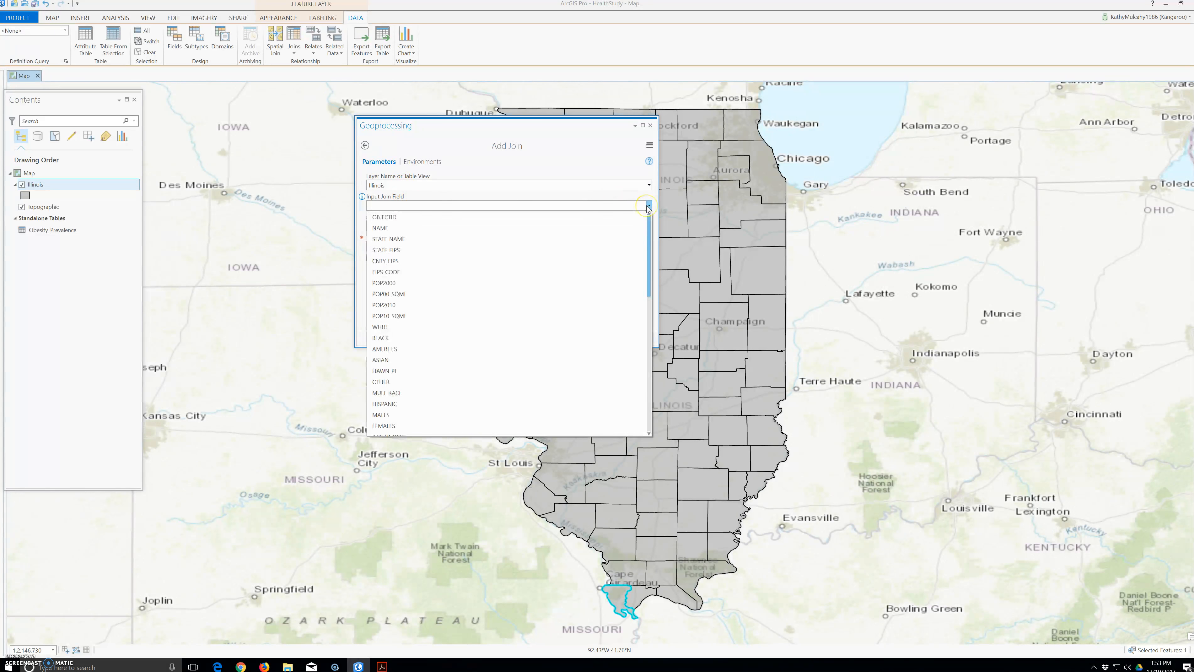
{"action": "left_click", "coordinate": [405, 272]}
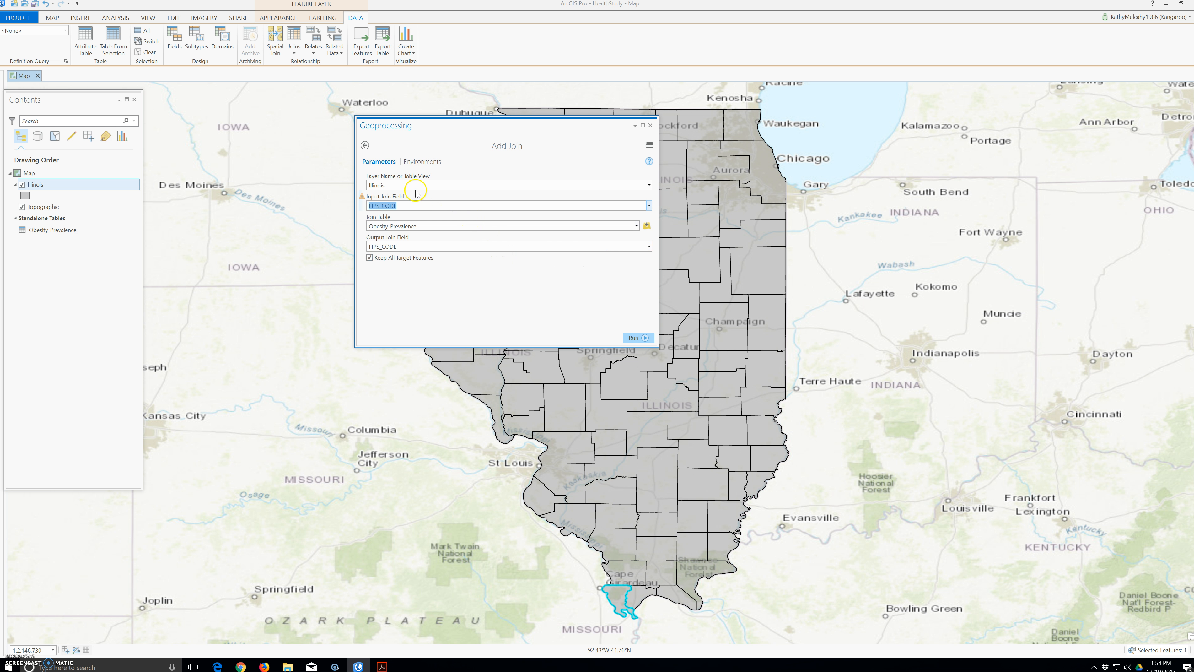
{"action": "mouse_move", "coordinate": [363, 197]}
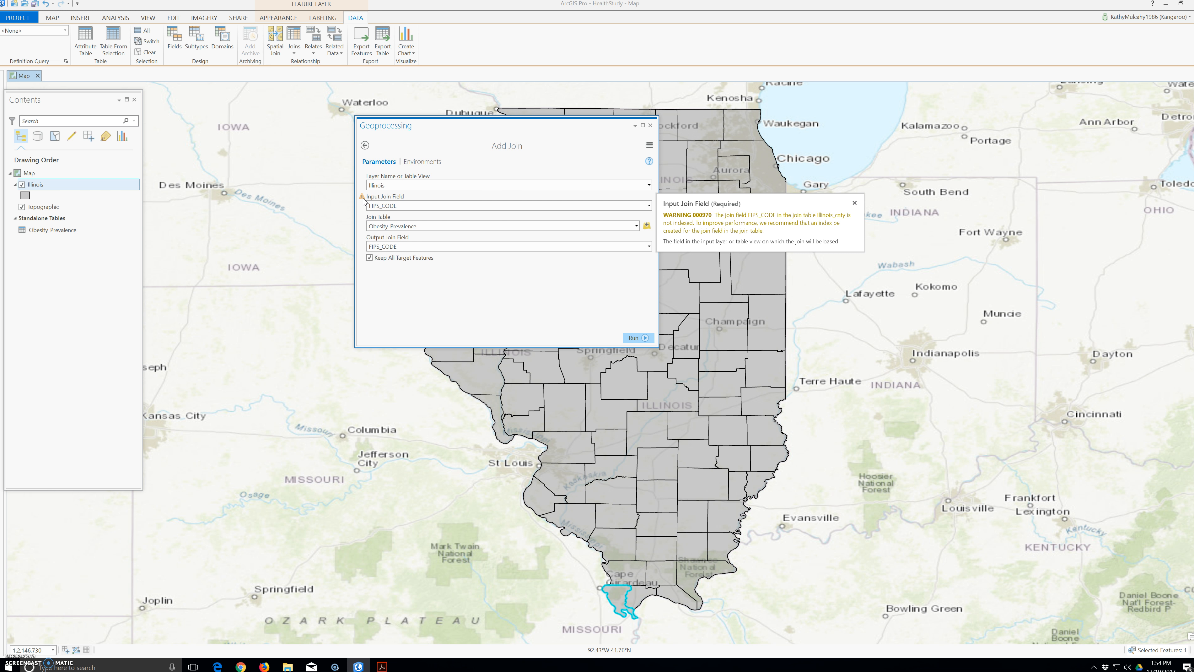
{"action": "left_click", "coordinate": [360, 199]}
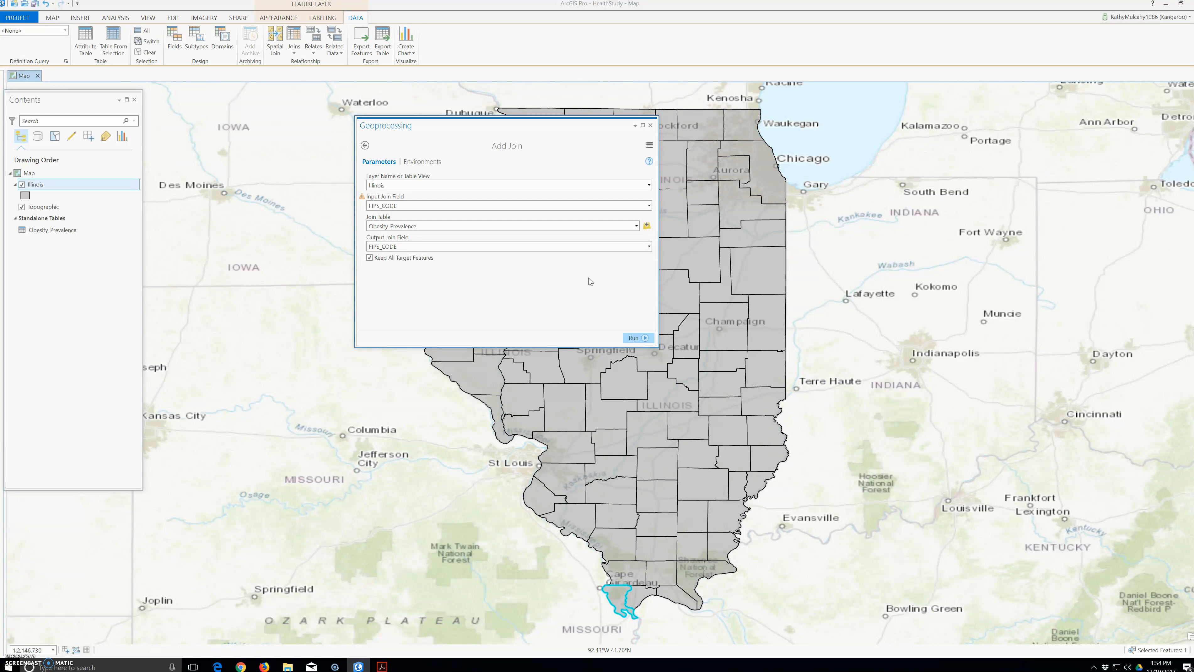
Search the geoprocessing tools for "index" and open the Add Attribute Index tool.
{"action": "left_click", "coordinate": [366, 145]}
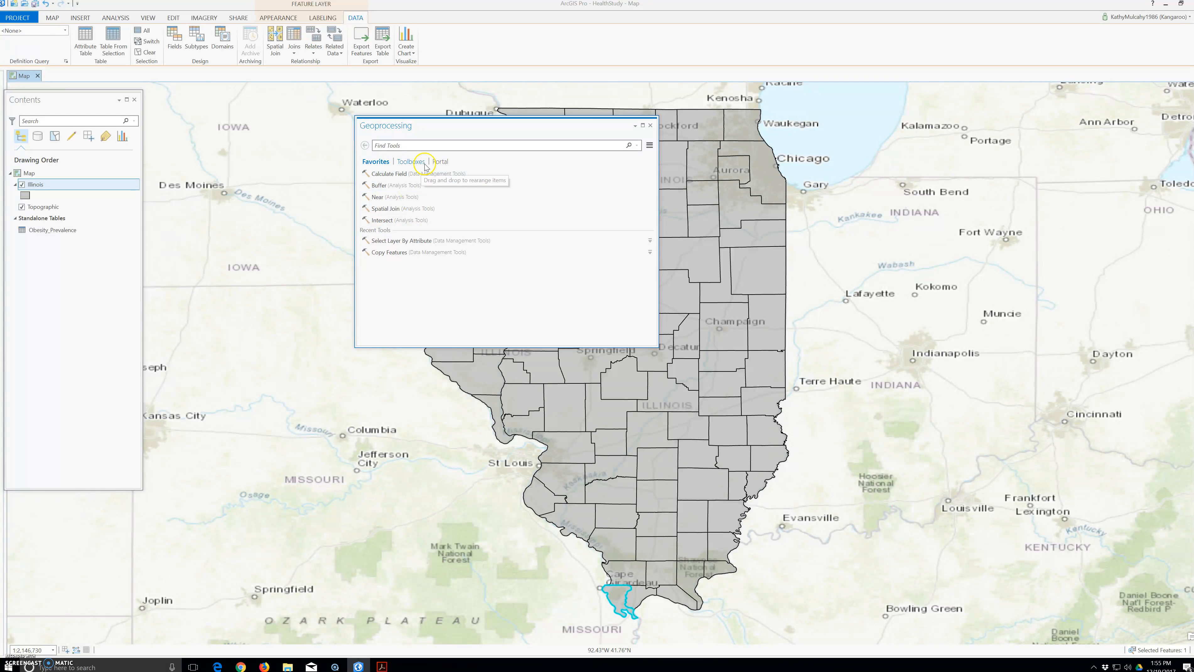
{"action": "left_click", "coordinate": [431, 147]}
{"action": "type", "text": "index"}
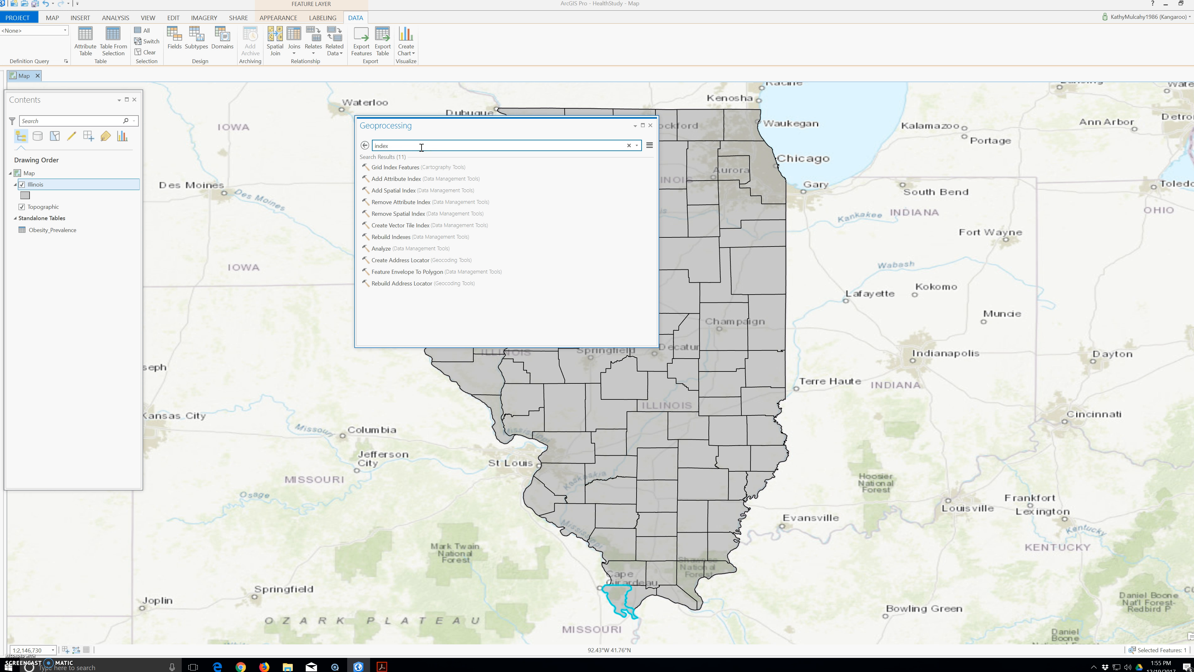
{"action": "left_click", "coordinate": [399, 179]}
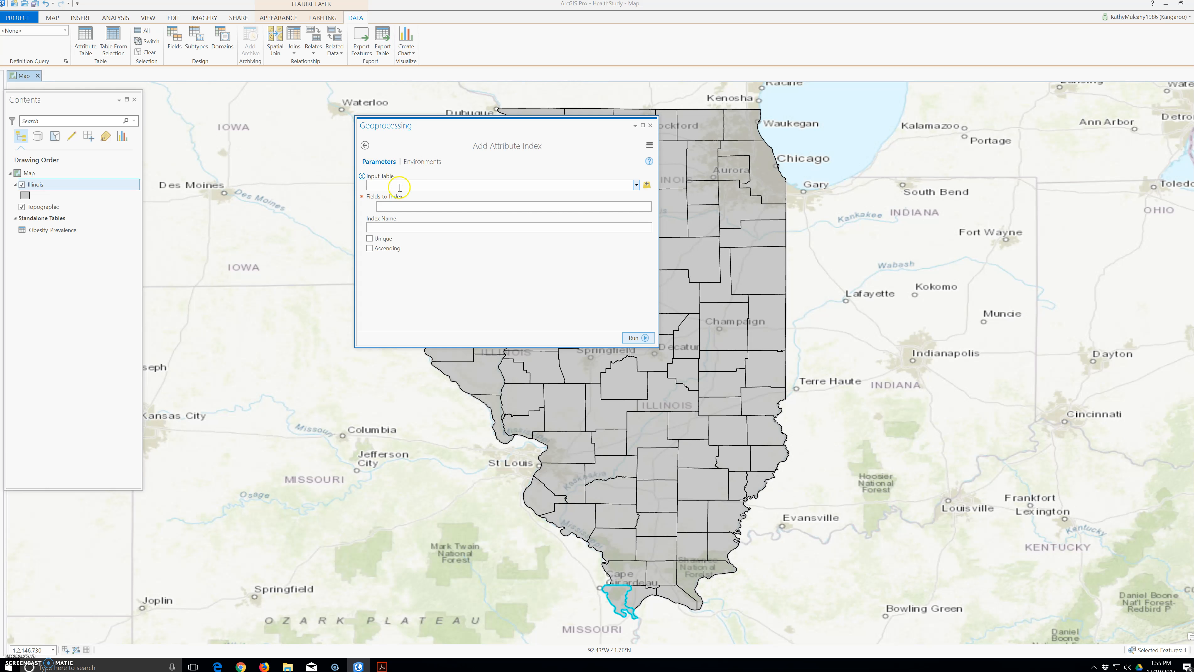
Choose Illinois as the input table and FIPS_CODE as the field to index.
{"action": "left_click", "coordinate": [637, 185]}
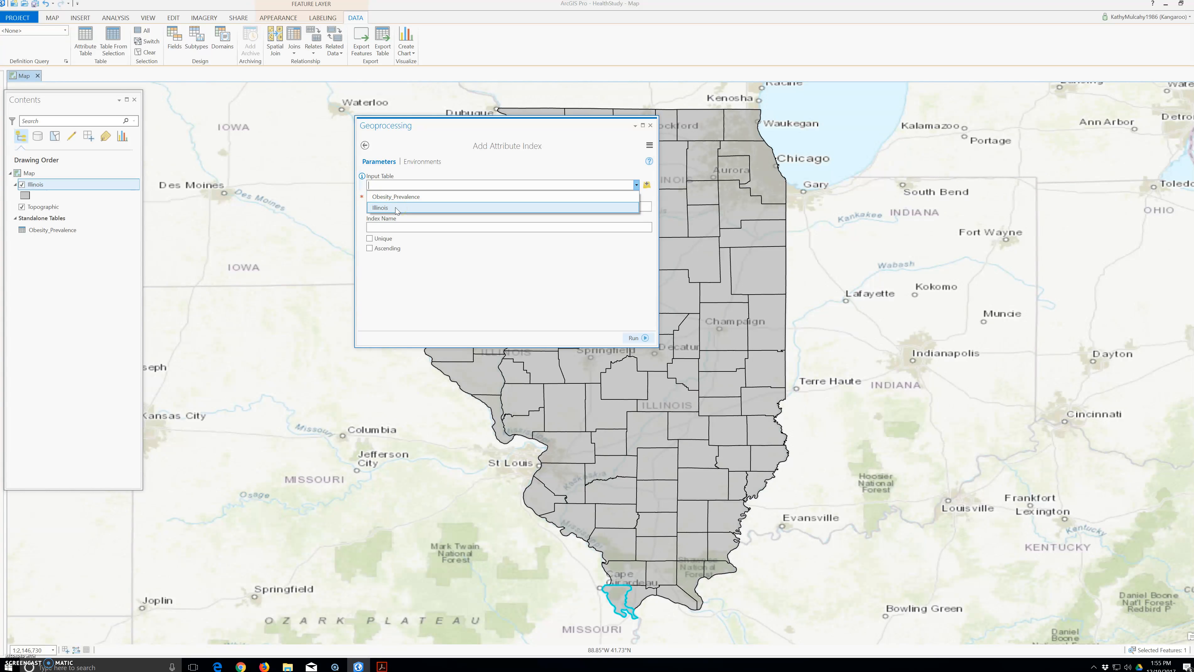
{"action": "left_click", "coordinate": [396, 207]}
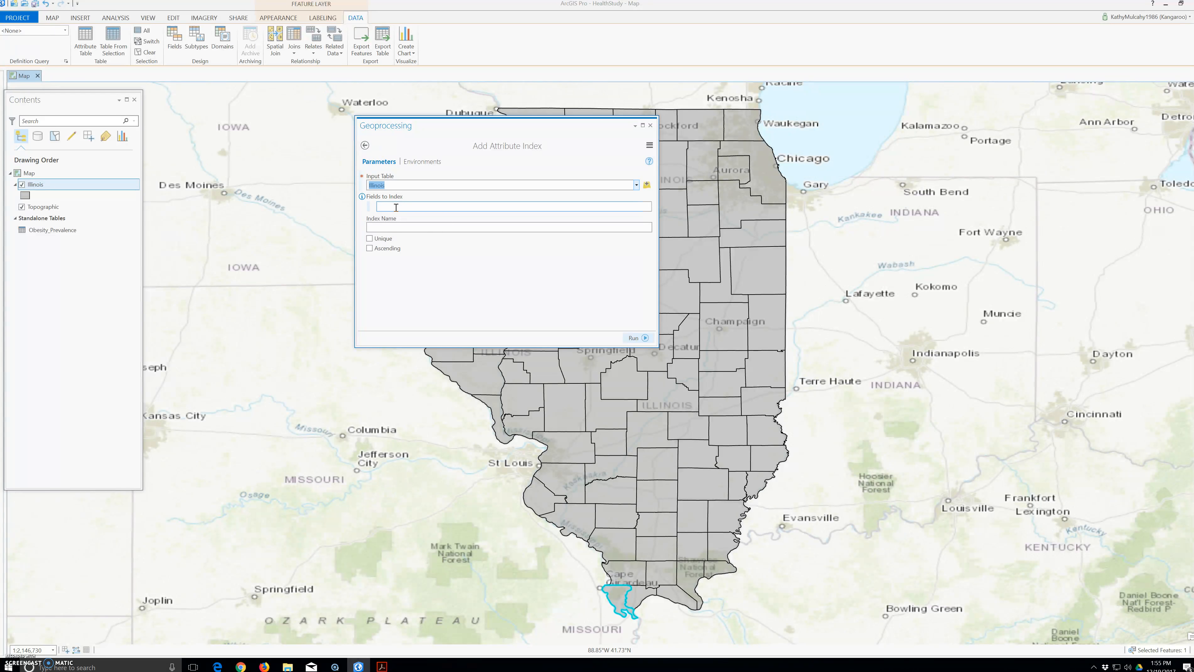
{"action": "left_click", "coordinate": [396, 207]}
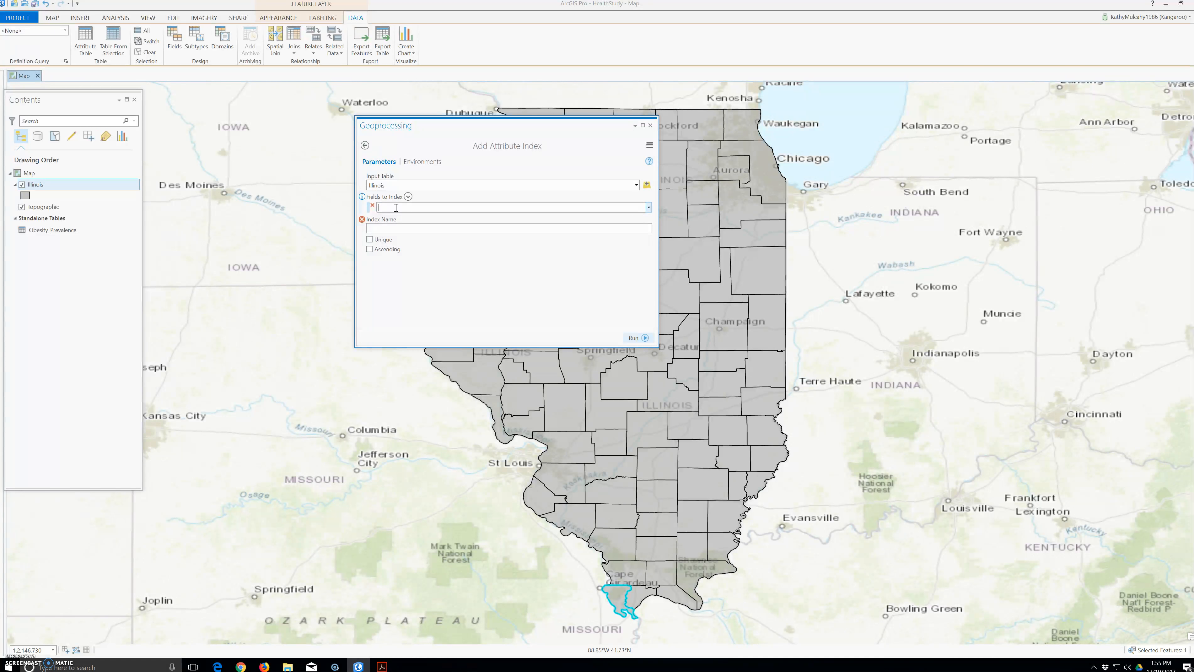
{"action": "left_click", "coordinate": [648, 208]}
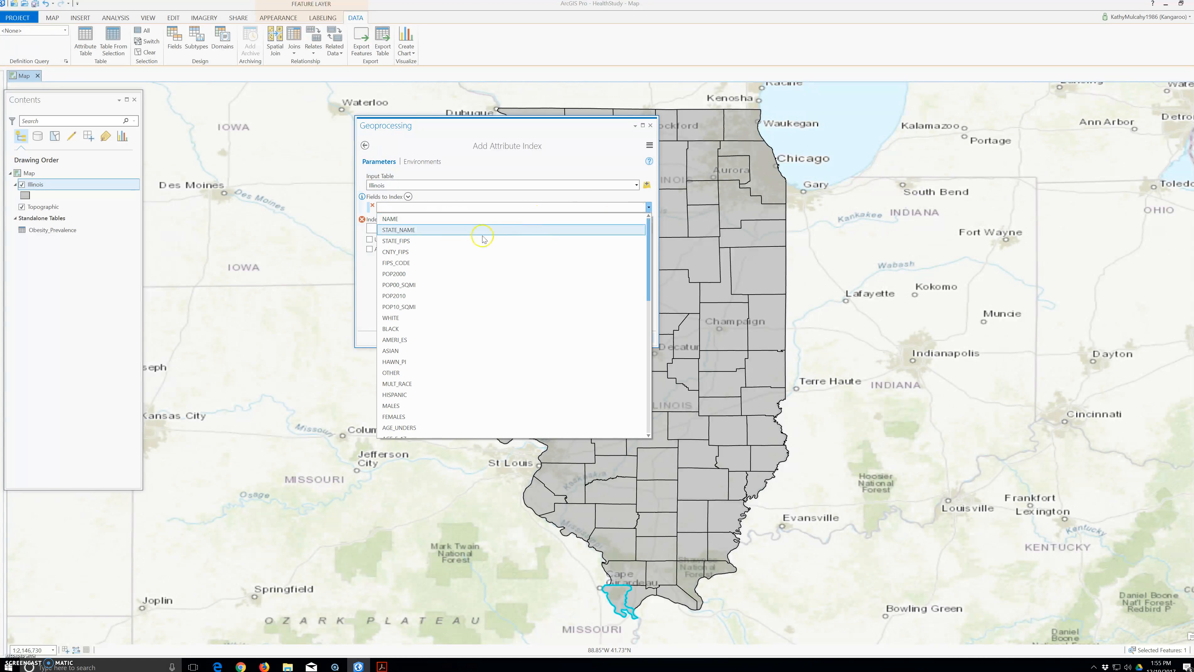
{"action": "left_click", "coordinate": [433, 266]}
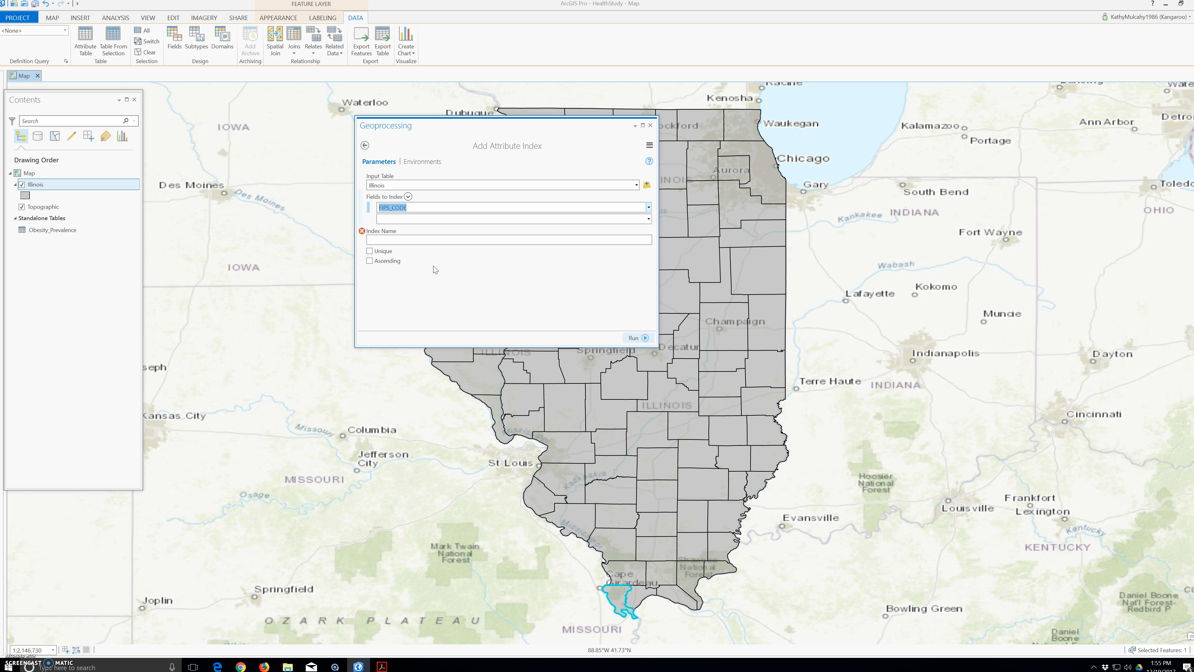
Name the index FIPS_Code_Index, run Add Attribute Index, review its result details, and close the tool window.
{"action": "left_click", "coordinate": [408, 239]}
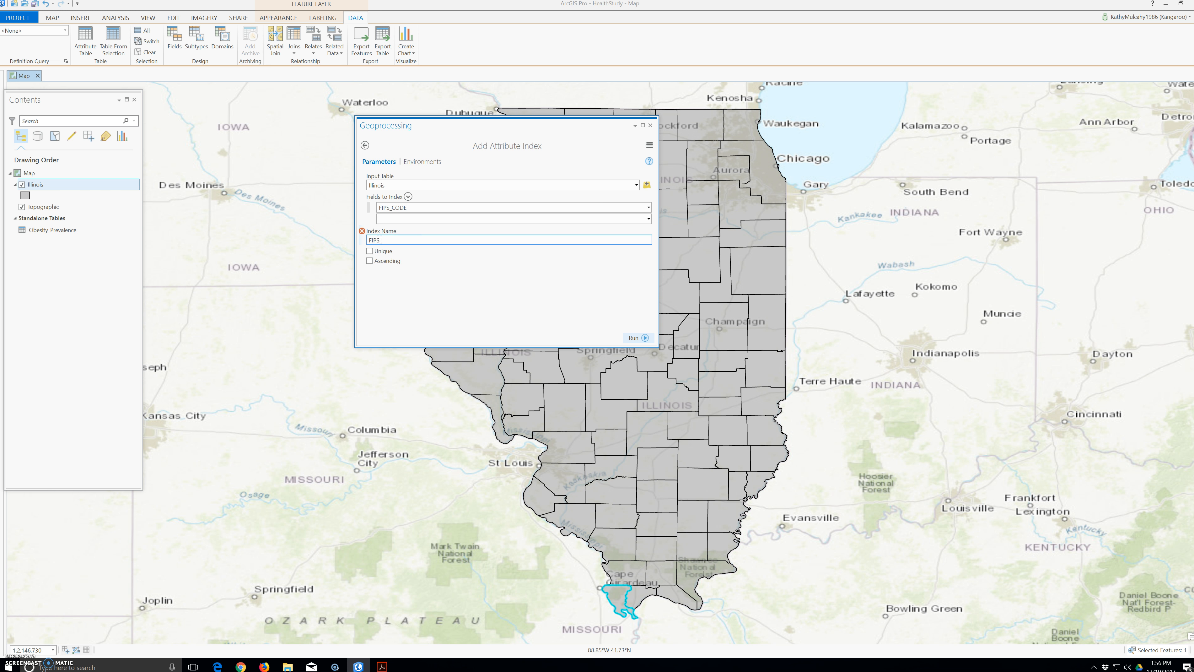
{"action": "type", "text": "FIPS_COD"}
{"action": "key", "text": "BackSpace"}
{"action": "key", "text": "BackSpace"}
{"action": "type", "text": "ode_Inde"}
{"action": "left_click", "coordinate": [639, 339]}
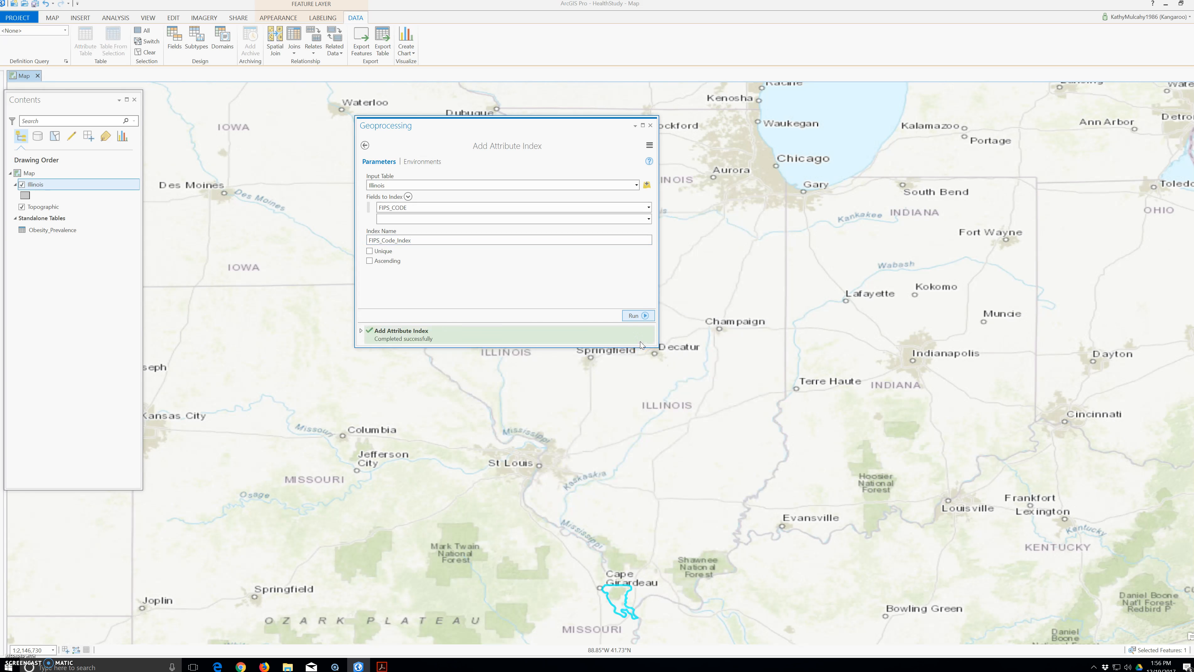
{"action": "mouse_move", "coordinate": [641, 345]}
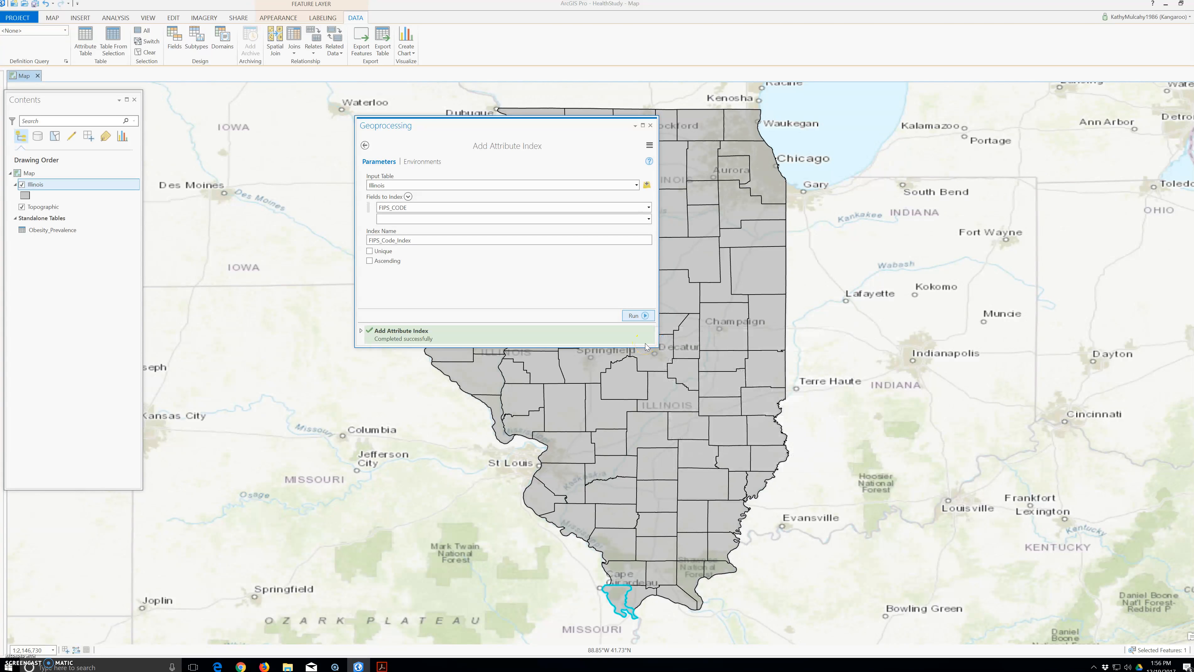
{"action": "mouse_move", "coordinate": [461, 340]}
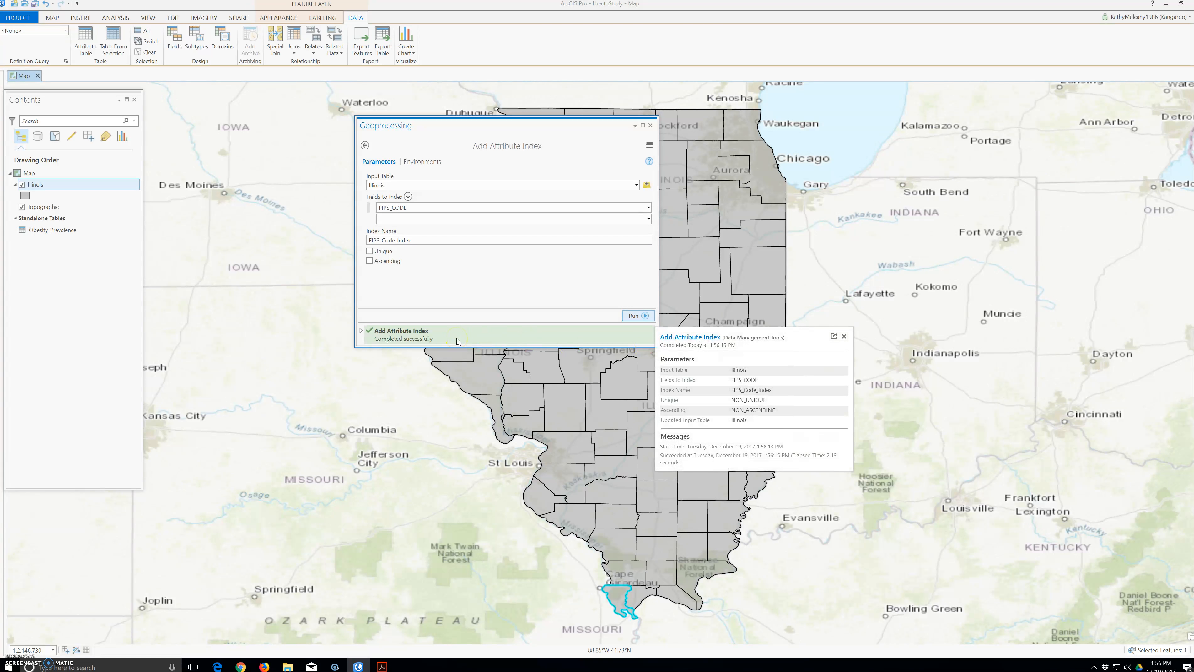
{"action": "left_click", "coordinate": [430, 163]}
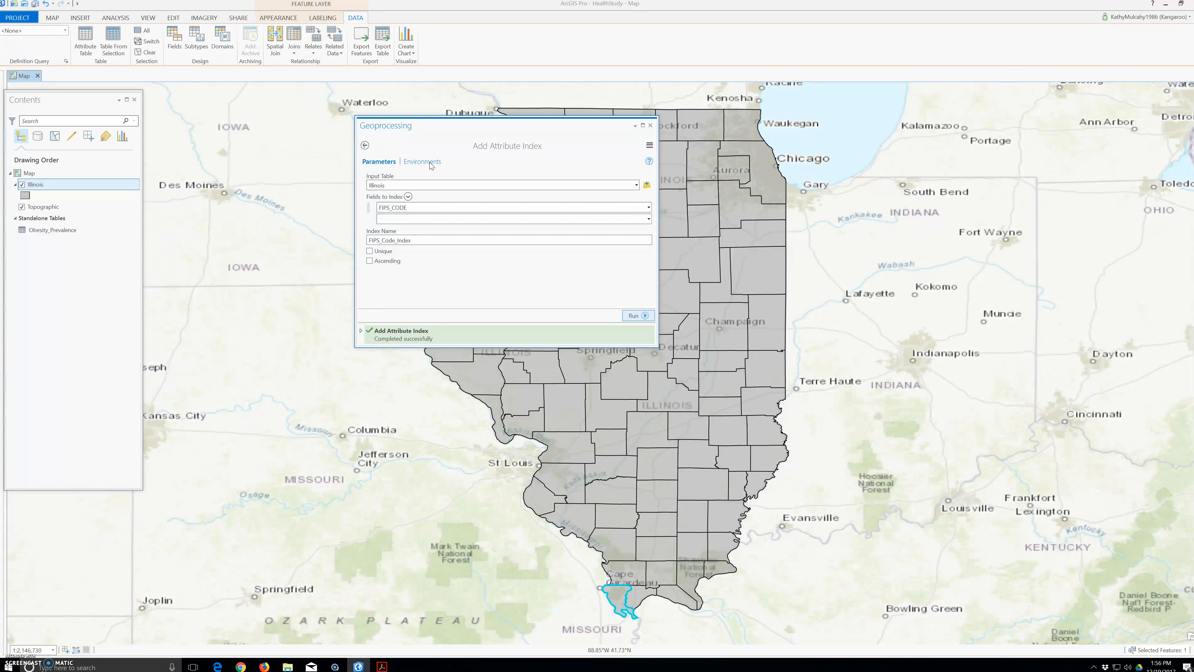
{"action": "left_click", "coordinate": [651, 125]}
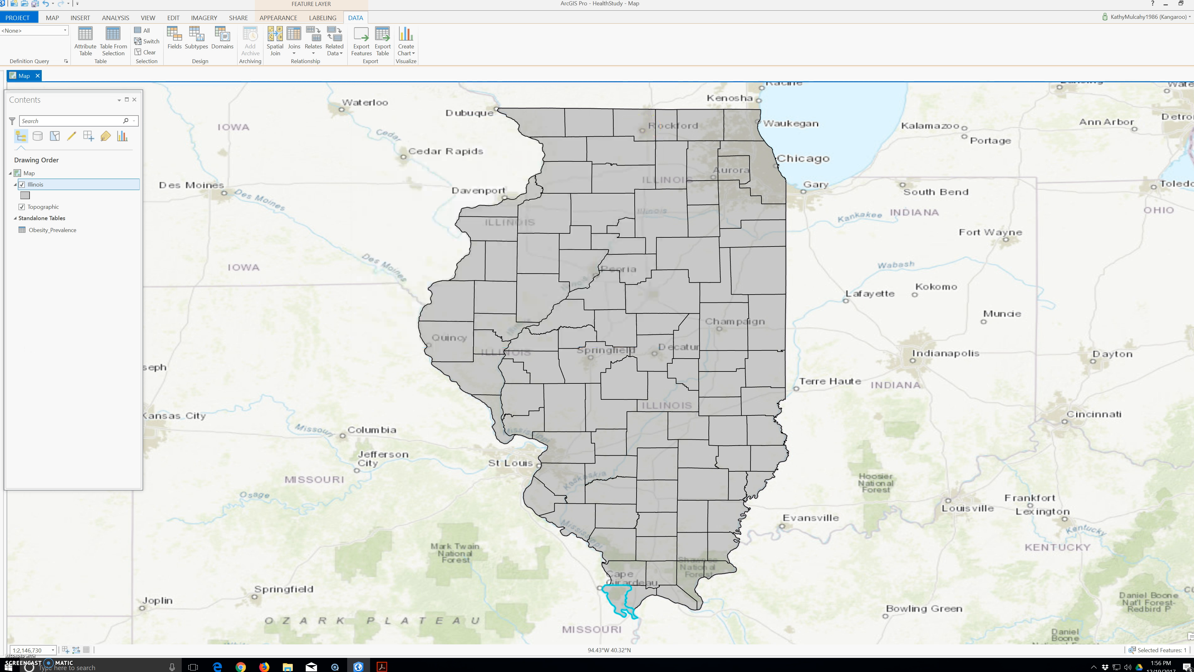
View the Illinois layer's attribute table and close it again.
{"action": "right_click", "coordinate": [26, 186]}
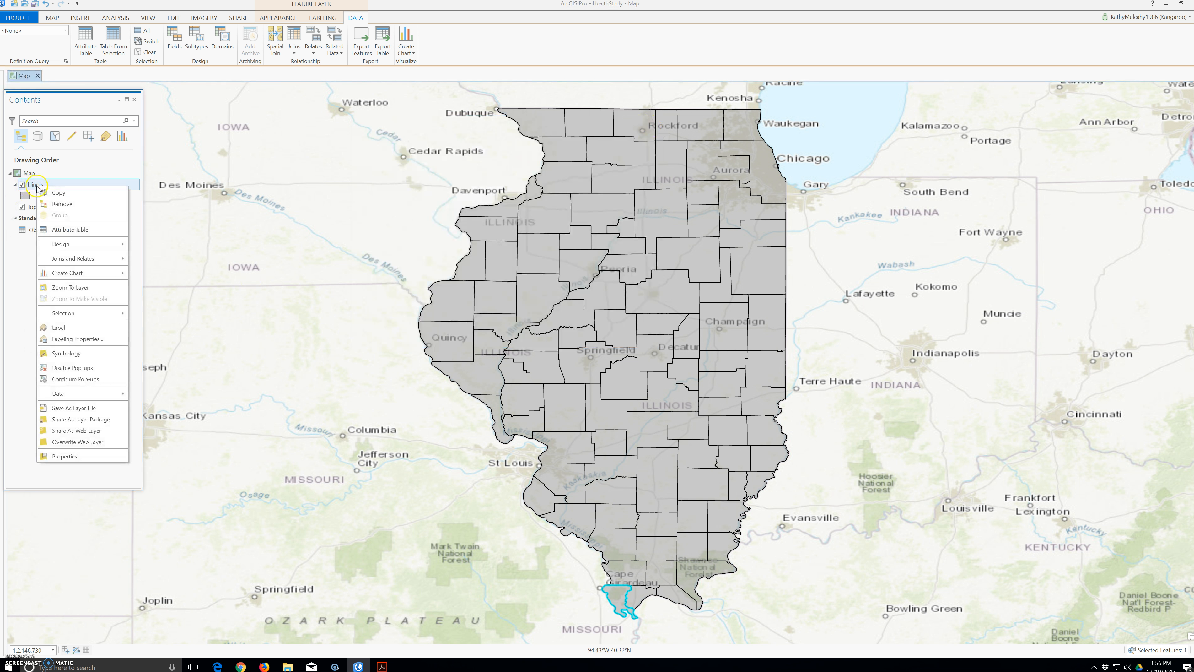
{"action": "left_click", "coordinate": [90, 234]}
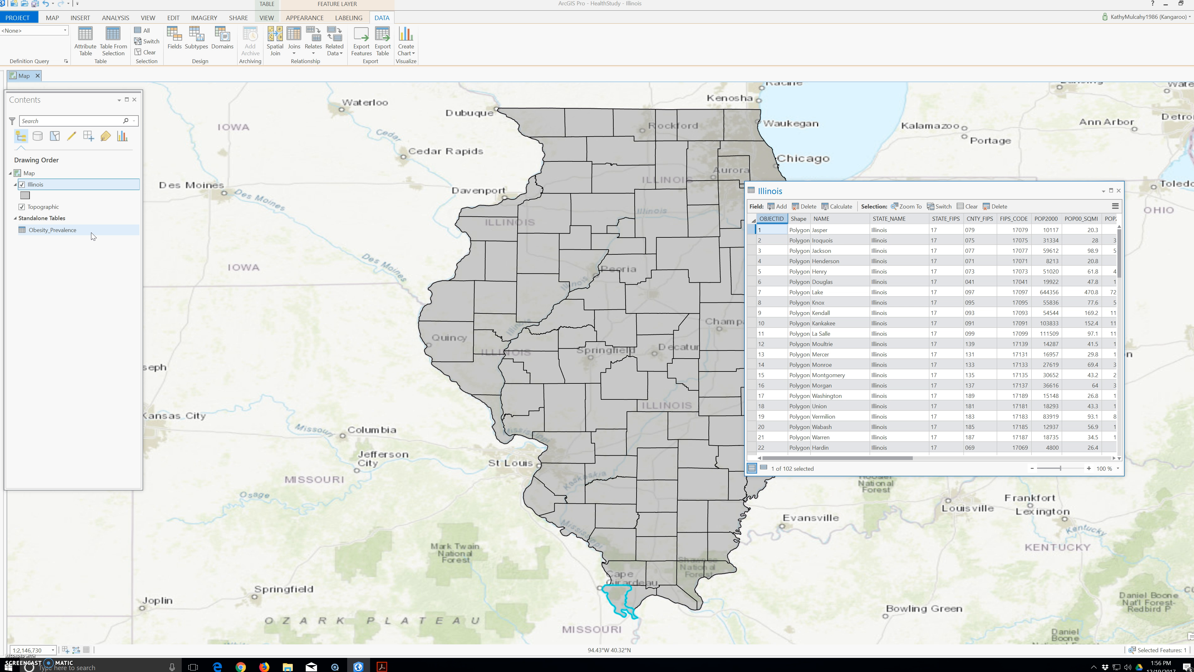
{"action": "left_click_drag", "start_coordinate": [890, 190], "coordinate": [398, 193]}
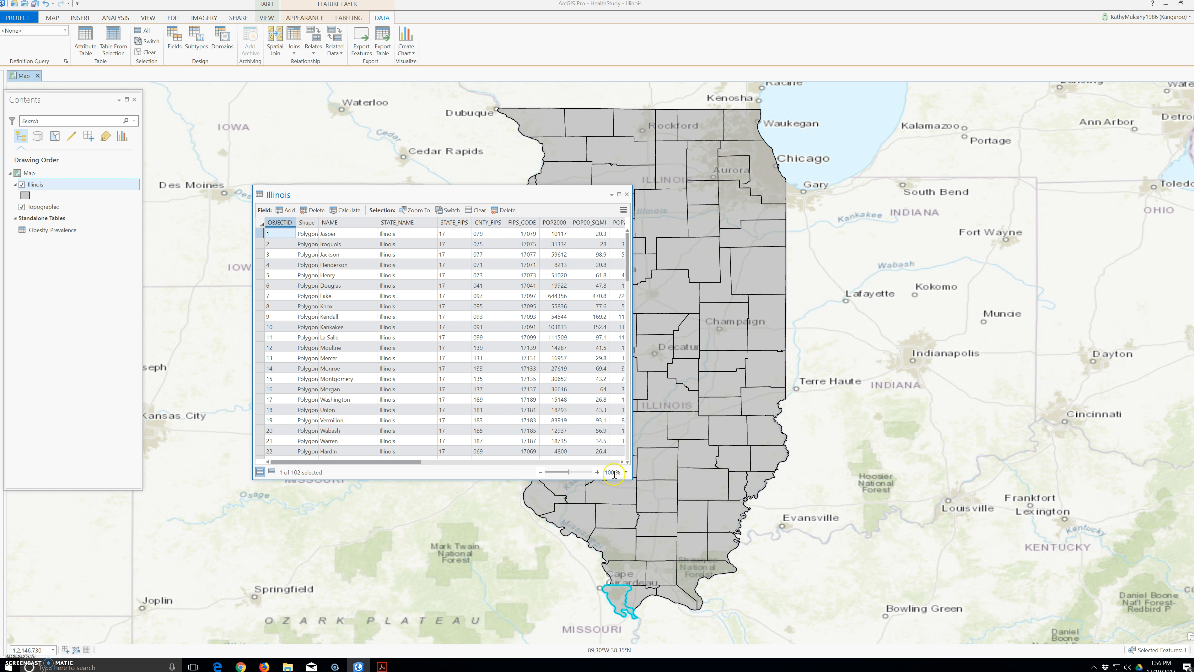
{"action": "left_click", "coordinate": [627, 194]}
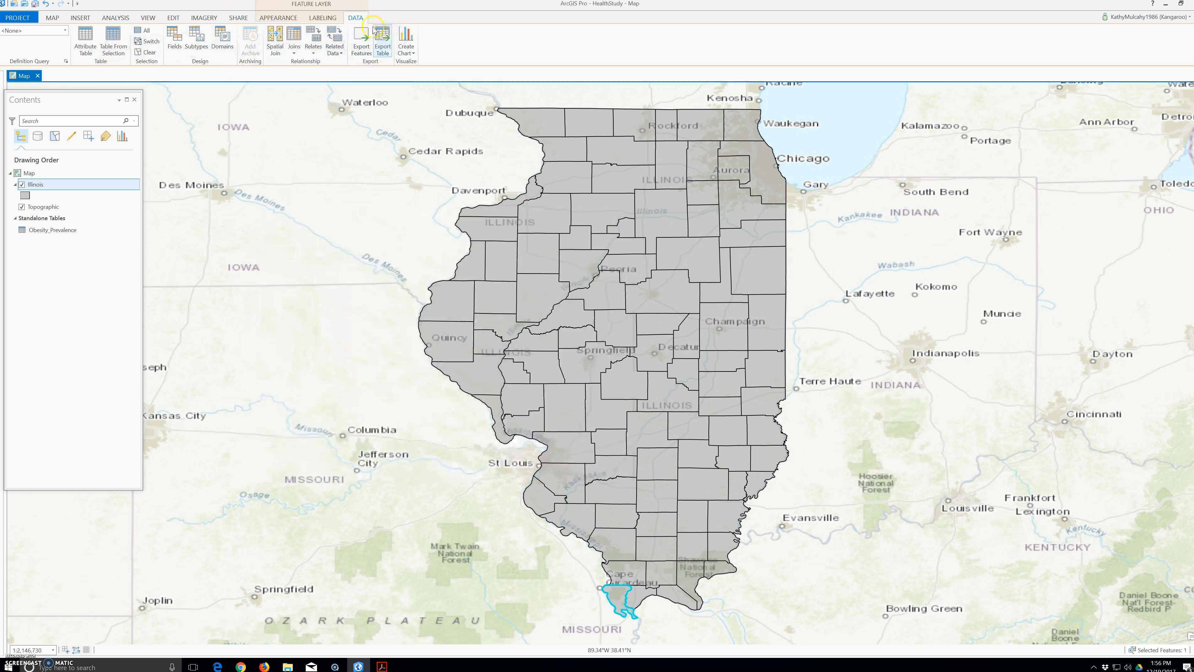
Join the Obesity_Prevalence table to the Illinois layer, using FIPS_CODE as the input and output join field, and keep all target features.
{"action": "left_click", "coordinate": [297, 52]}
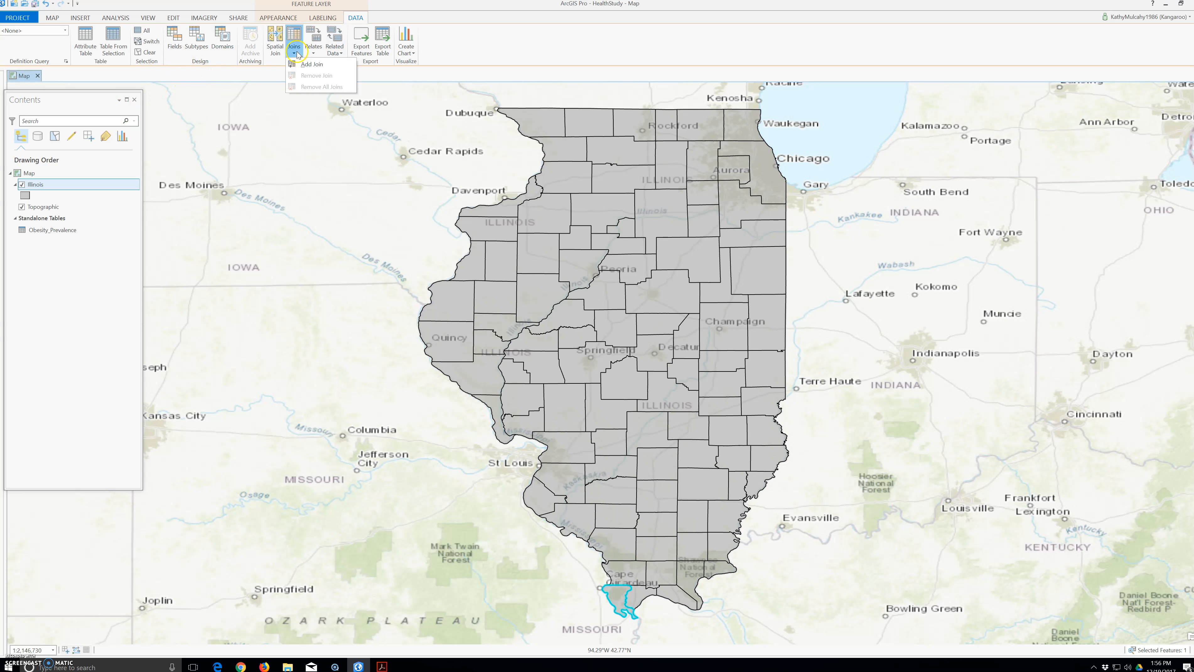
{"action": "left_click", "coordinate": [312, 64]}
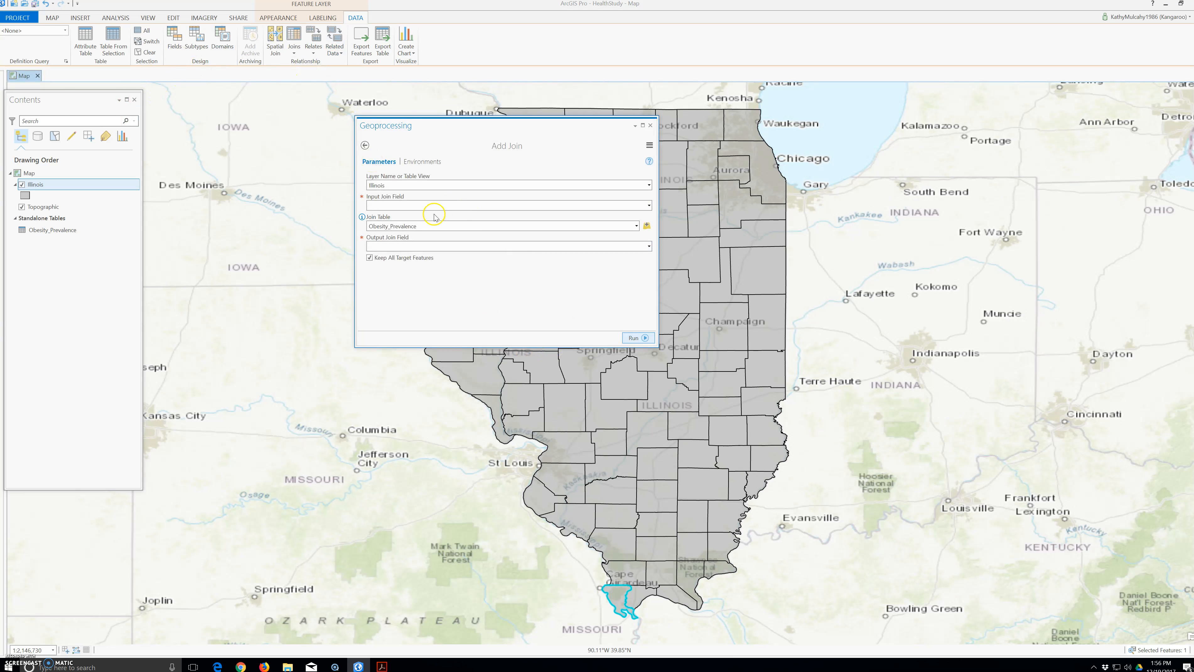
{"action": "left_click", "coordinate": [649, 206]}
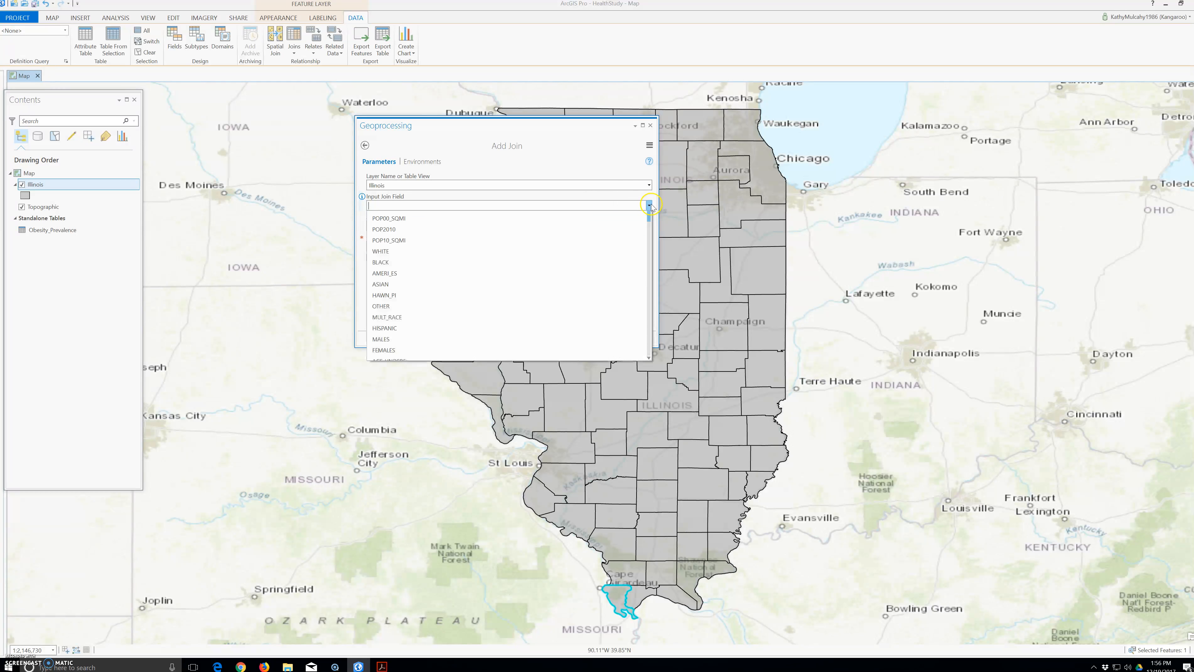
{"action": "left_click", "coordinate": [400, 270]}
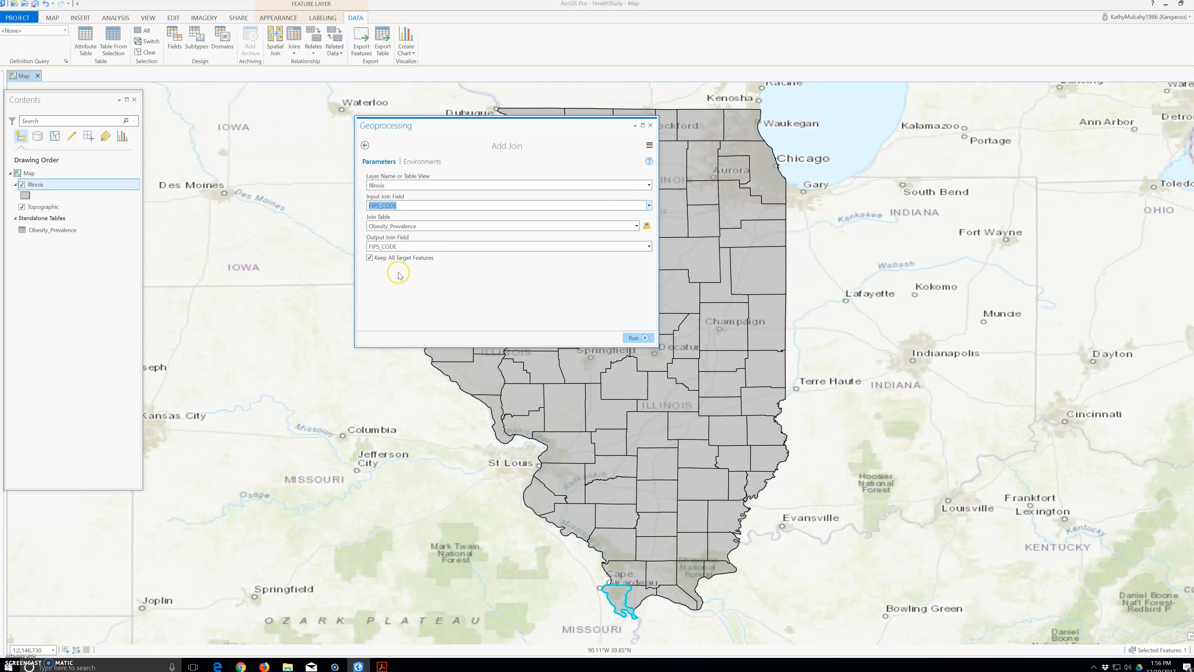
{"action": "left_click", "coordinate": [520, 287]}
{"action": "left_click", "coordinate": [637, 338]}
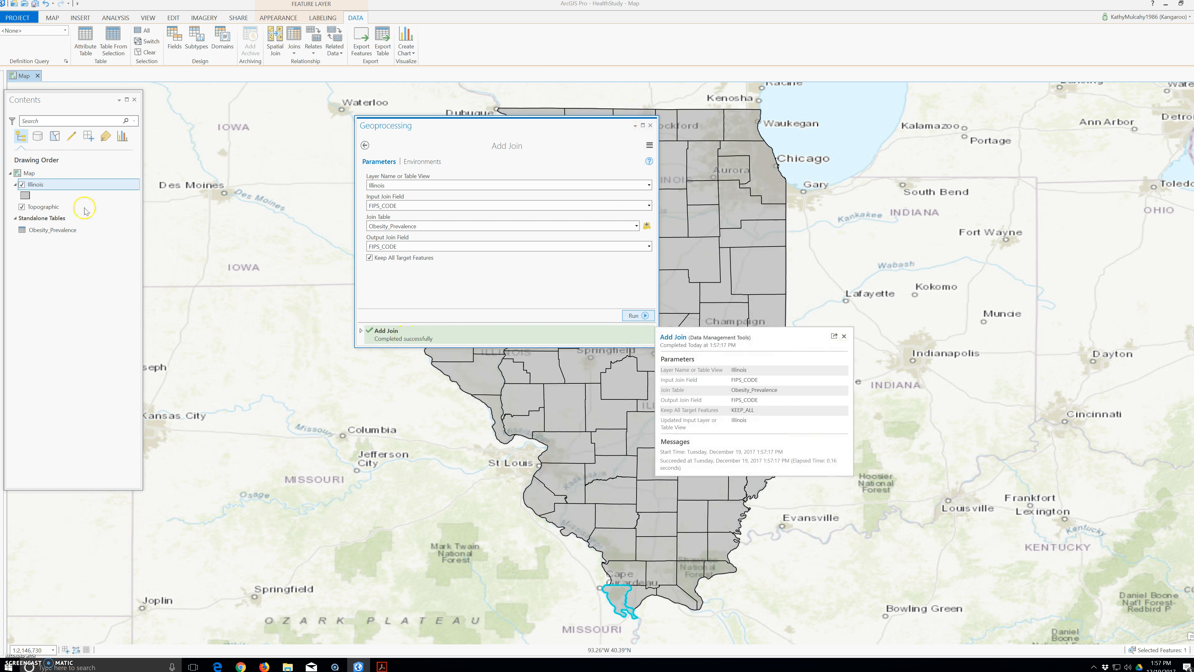
Open the Illinois attribute table, widen its window, and view the joined obesity fields at the end of the table.
{"action": "right_click", "coordinate": [39, 189]}
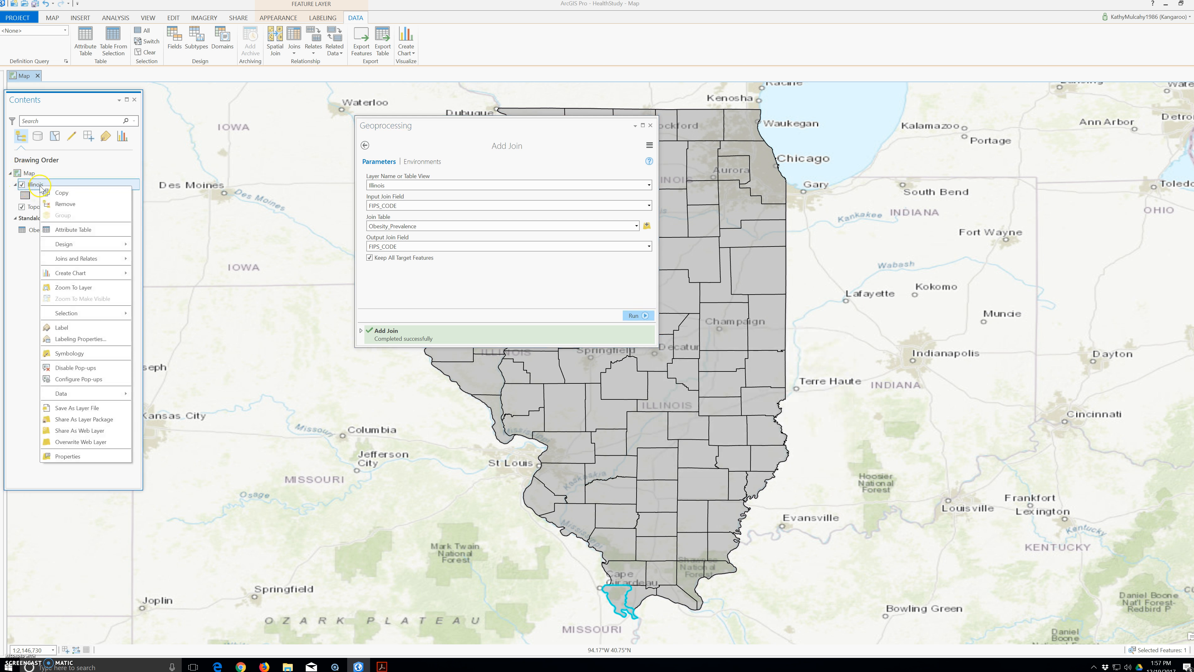
{"action": "left_click", "coordinate": [85, 238]}
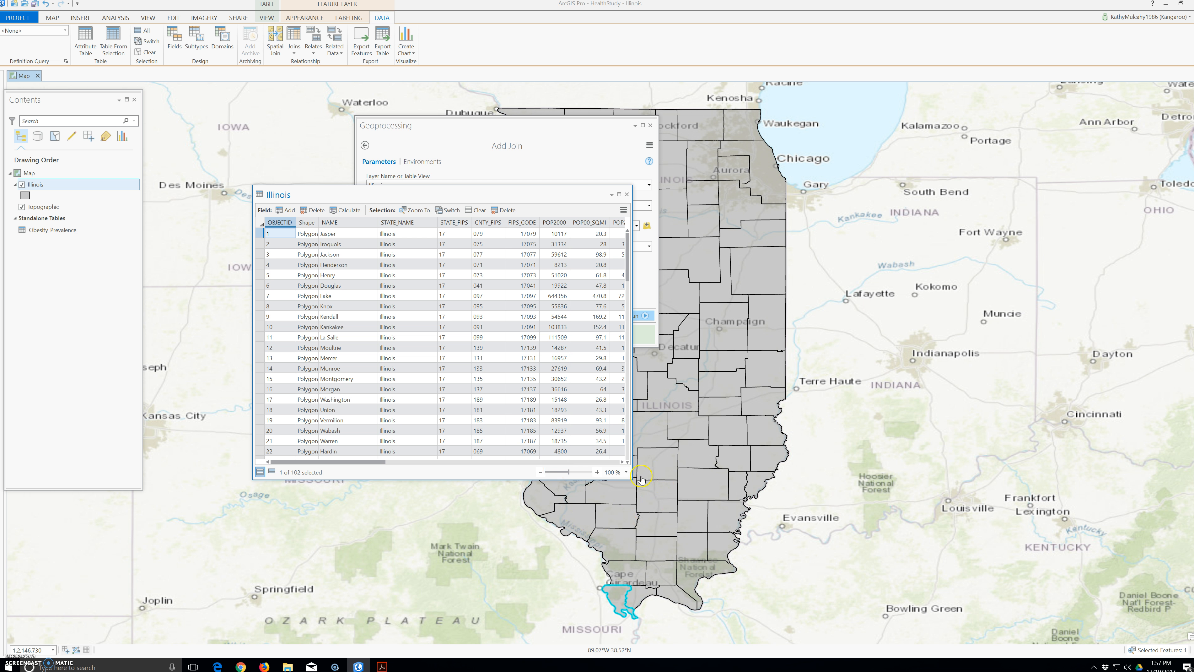
{"action": "left_click_drag", "start_coordinate": [630, 477], "coordinate": [1193, 478]}
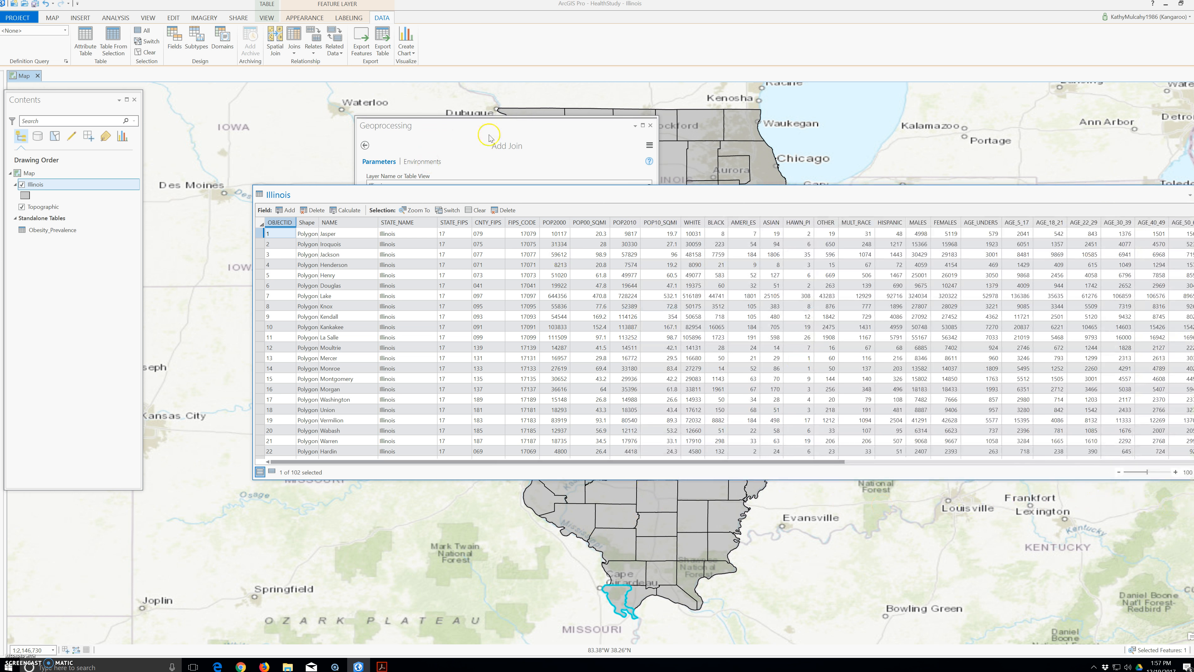
{"action": "left_click_drag", "start_coordinate": [573, 194], "coordinate": [351, 182]}
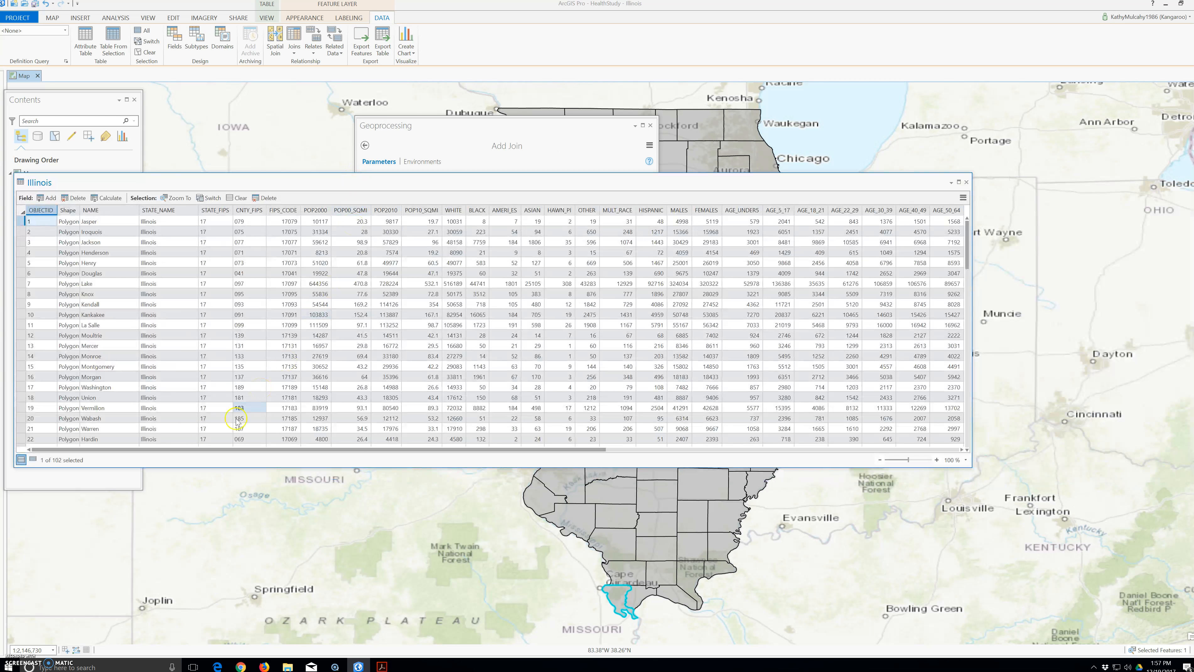
{"action": "left_click_drag", "start_coordinate": [160, 450], "coordinate": [571, 485]}
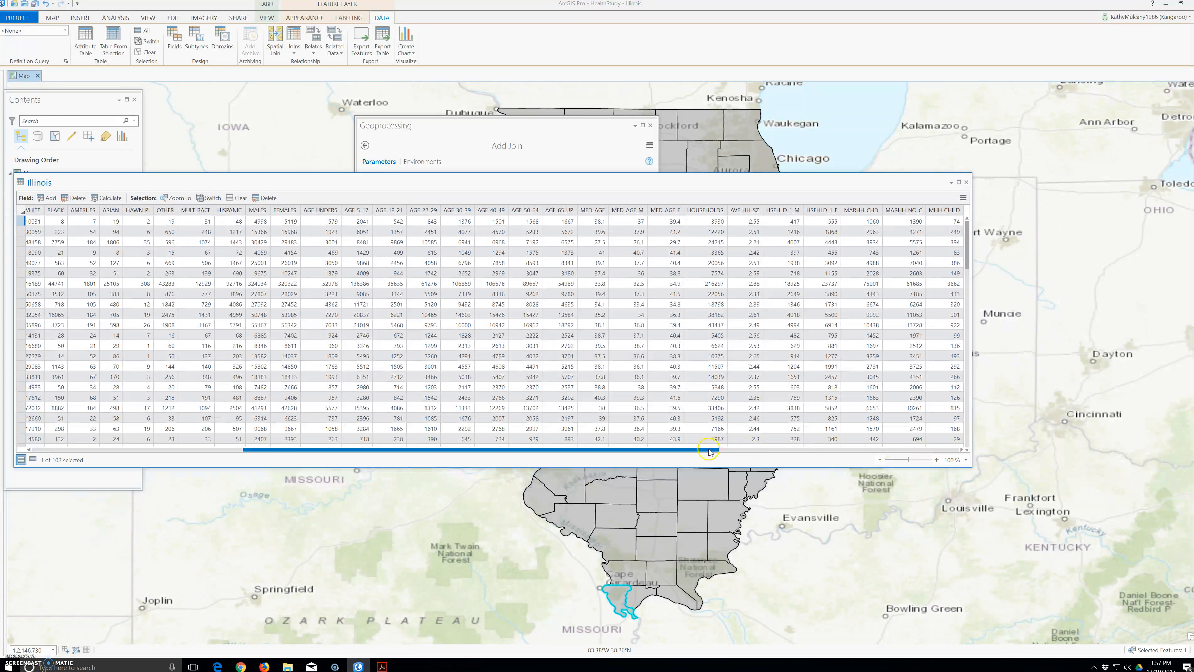
{"action": "left_click", "coordinate": [724, 450]}
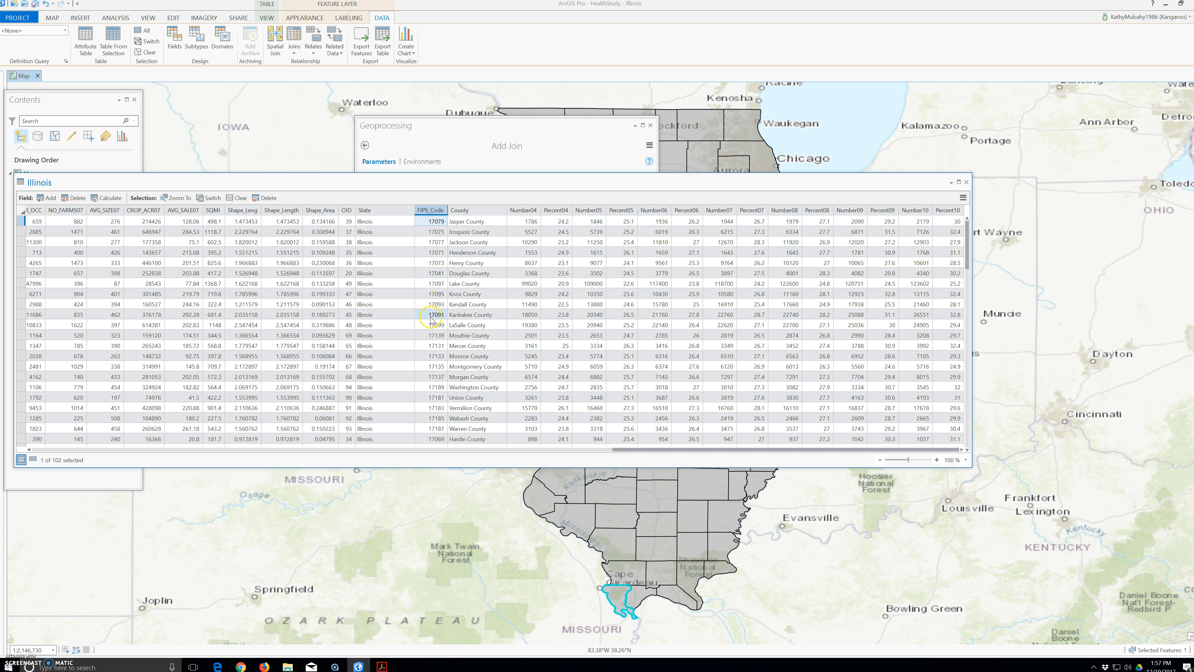
Widen the joined FIPS_Code column in the Illinois attribute table and view the field's details.
{"action": "left_click", "coordinate": [424, 388]}
{"action": "left_click", "coordinate": [531, 335]}
{"action": "left_click_drag", "start_coordinate": [447, 209], "coordinate": [550, 214]}
{"action": "mouse_move", "coordinate": [441, 213]}
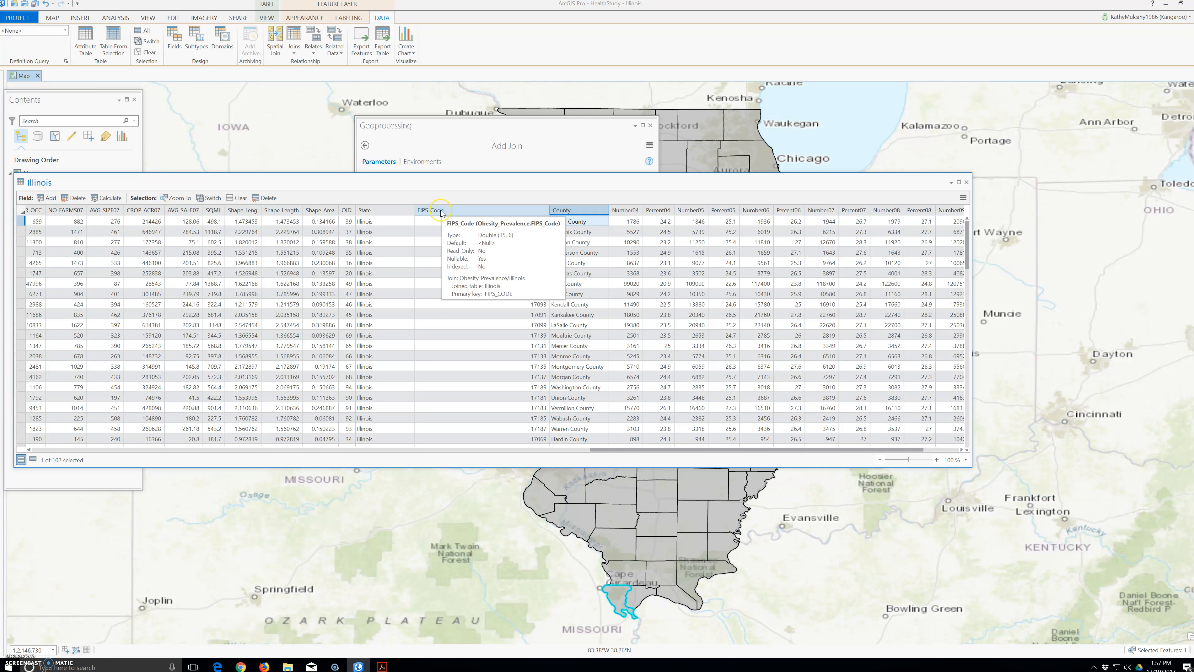
{"action": "left_click", "coordinate": [441, 223]}
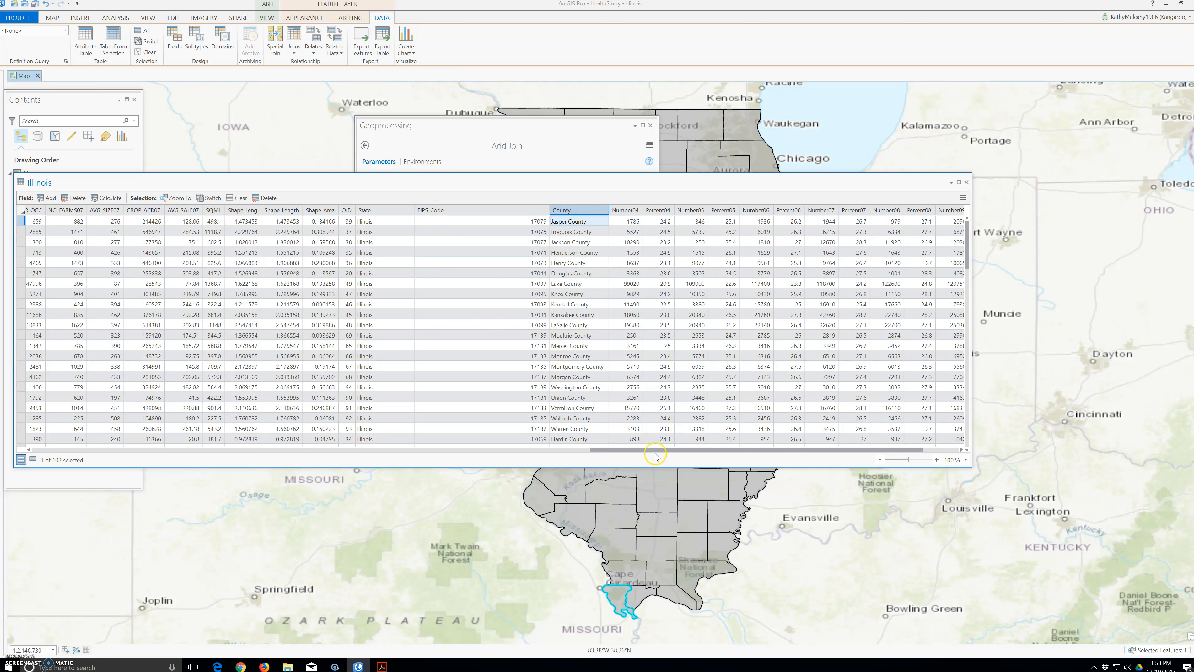
Compare the original Illinois fields with the joined obesity number and percent fields, and close the attribute table.
{"action": "left_click_drag", "start_coordinate": [656, 452], "coordinate": [426, 452]}
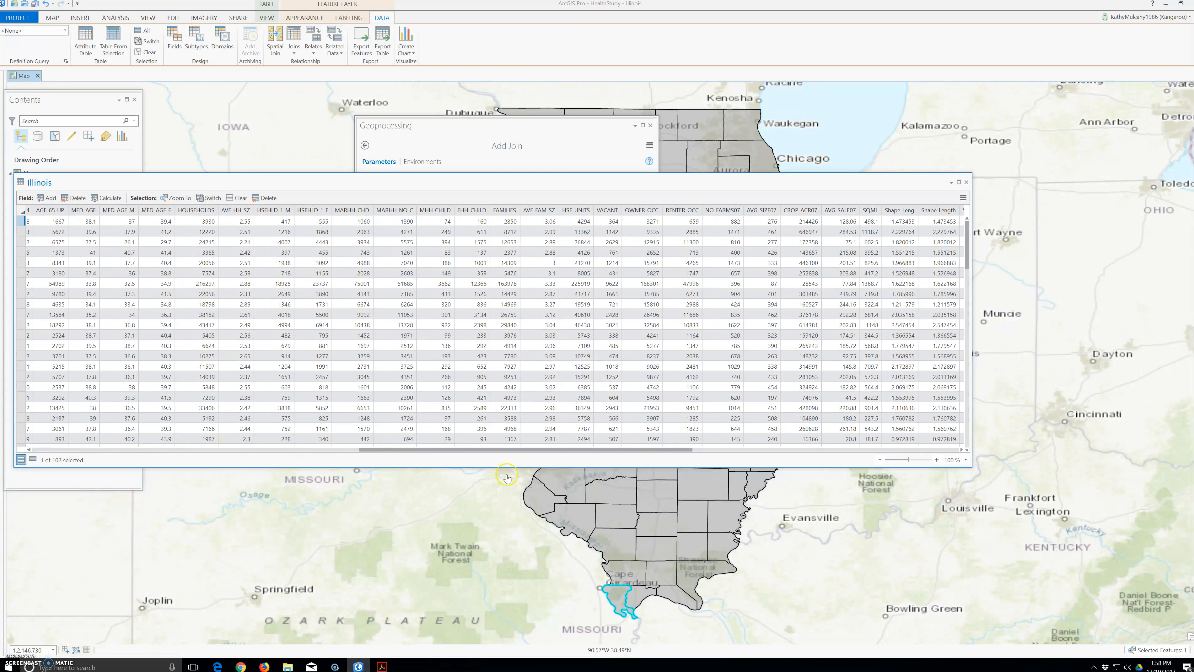
{"action": "left_click_drag", "start_coordinate": [467, 453], "coordinate": [269, 460]}
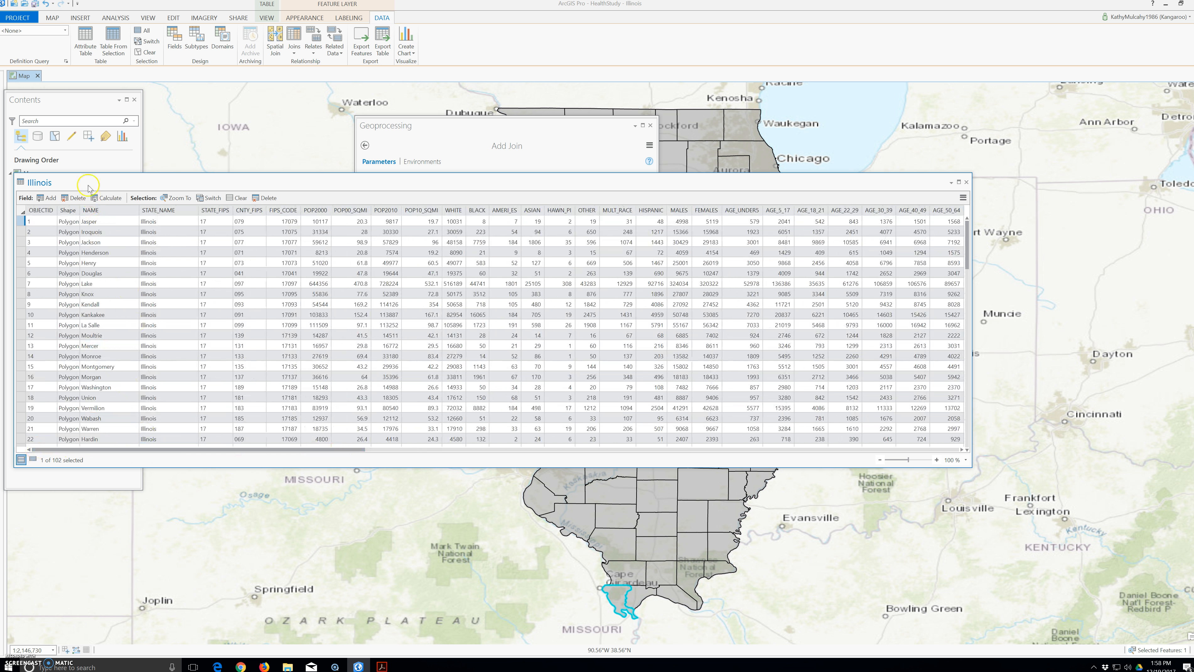
{"action": "left_click", "coordinate": [249, 221]}
{"action": "left_click", "coordinate": [284, 221]}
{"action": "left_click_drag", "start_coordinate": [346, 446], "coordinate": [512, 447]}
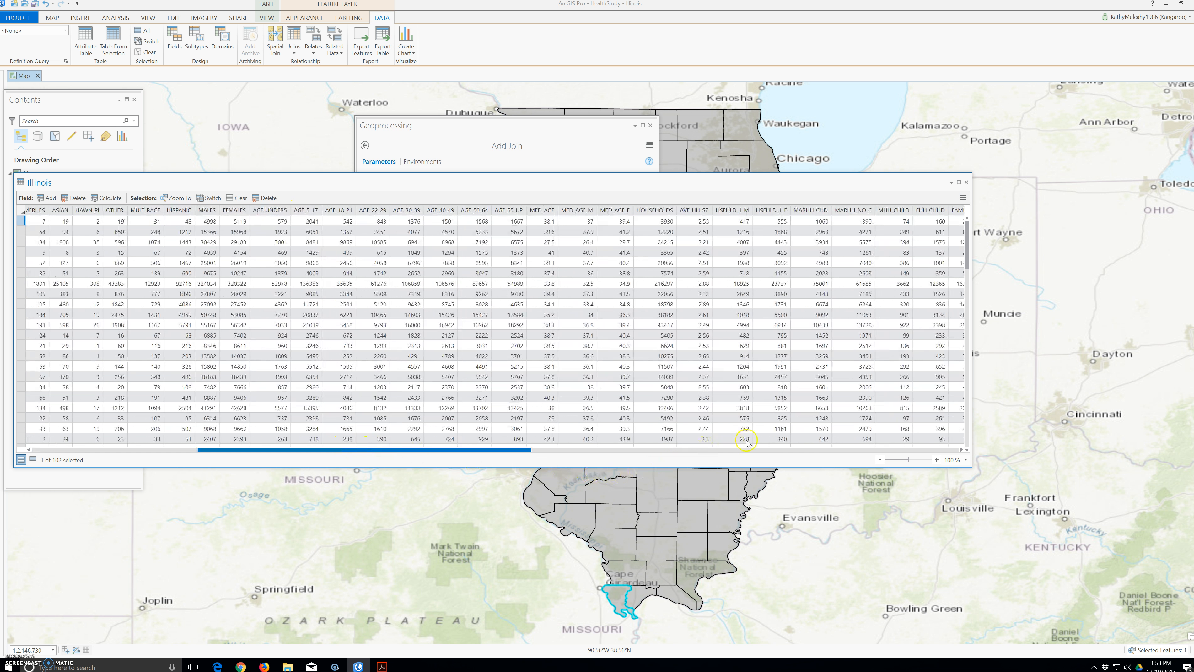
{"action": "scroll", "coordinate": [746, 440], "scroll_direction": "right", "scroll_amount": 10}
{"action": "left_click_drag", "start_coordinate": [810, 445], "coordinate": [986, 477]}
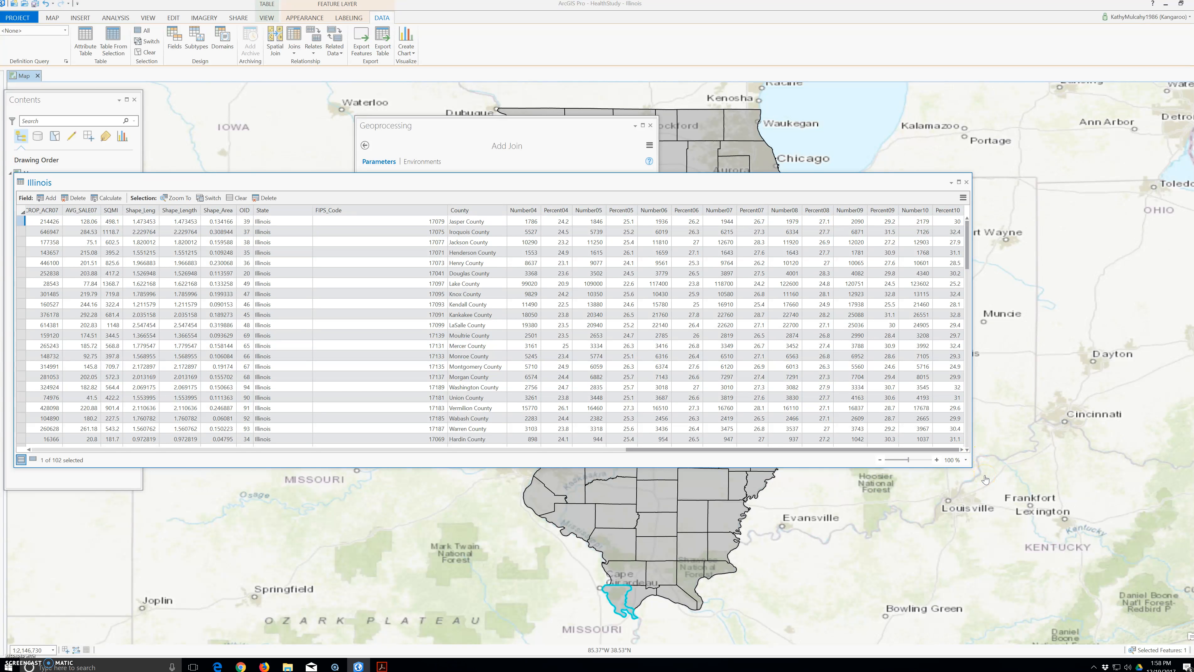
{"action": "left_click", "coordinate": [781, 392]}
{"action": "left_click", "coordinate": [816, 411]}
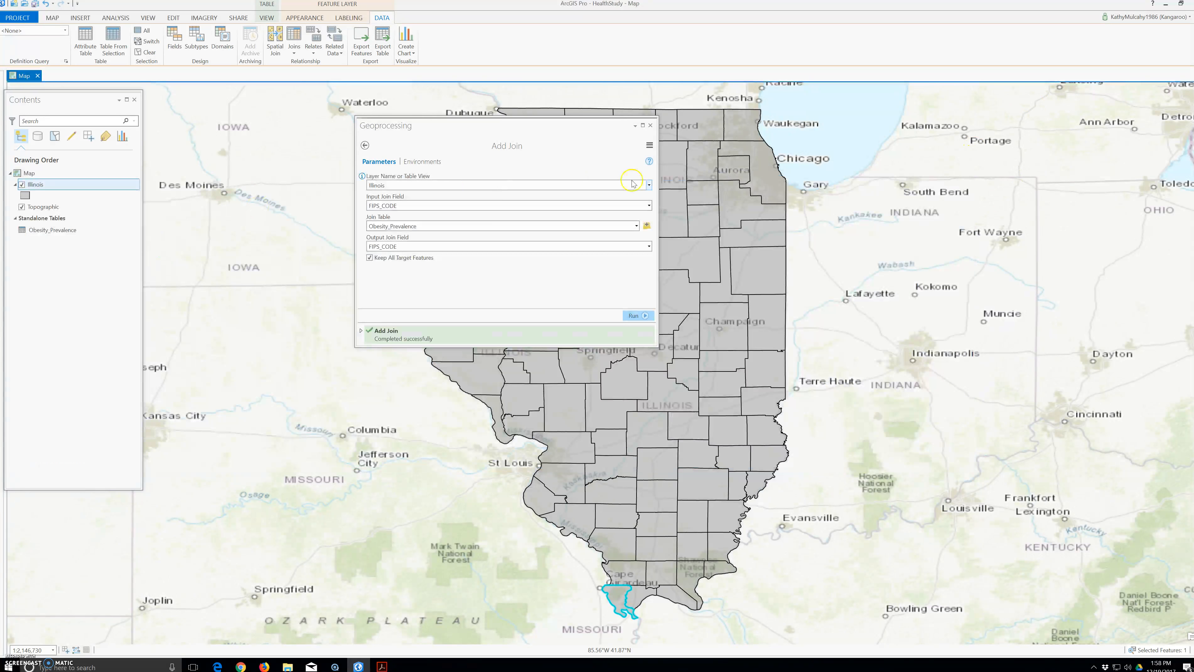
Open Copy Features to export the joined Illinois layer's features, with Illinois as the input features.
{"action": "right_click", "coordinate": [35, 184]}
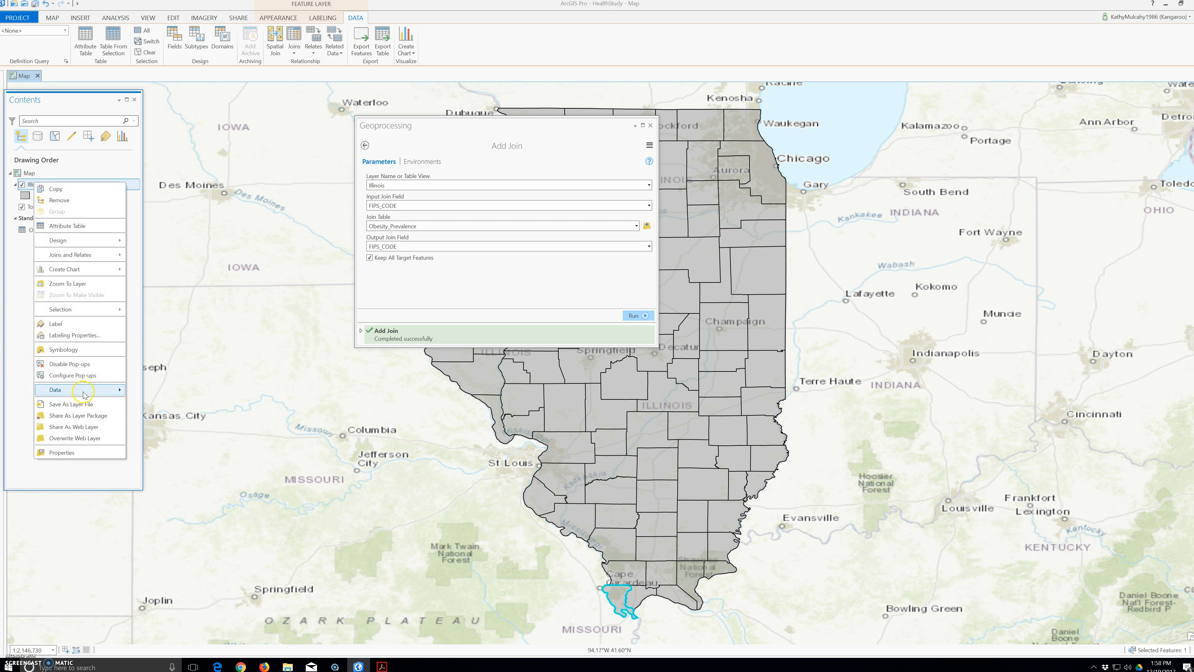
{"action": "mouse_move", "coordinate": [115, 395]}
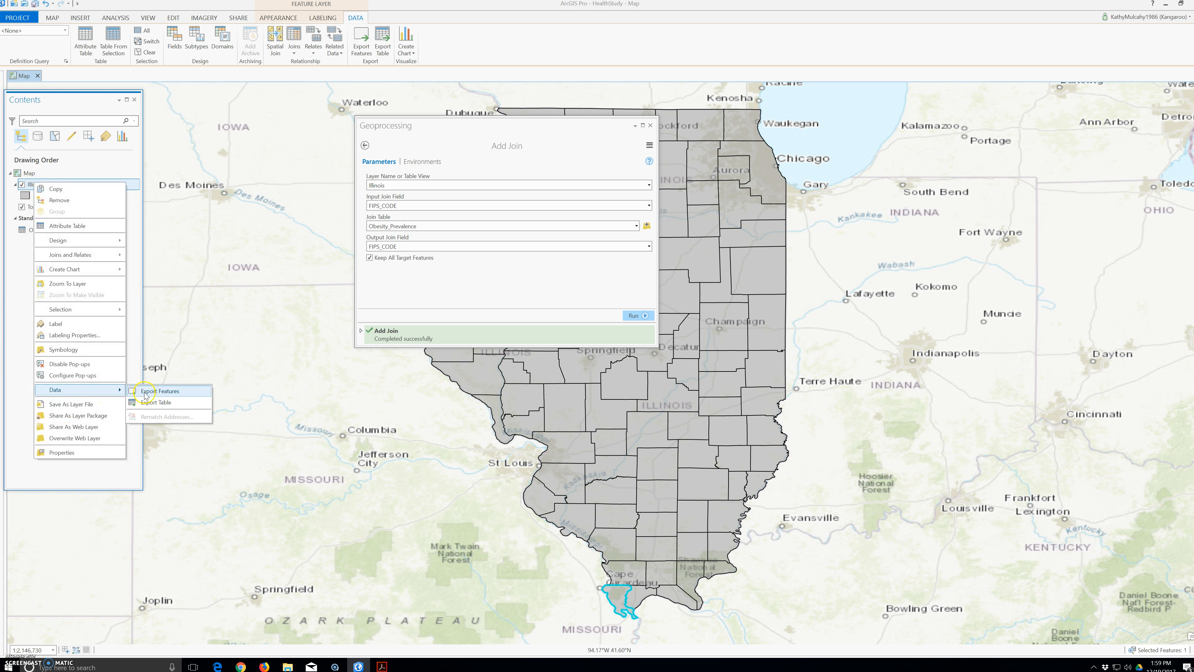
{"action": "left_click", "coordinate": [167, 391]}
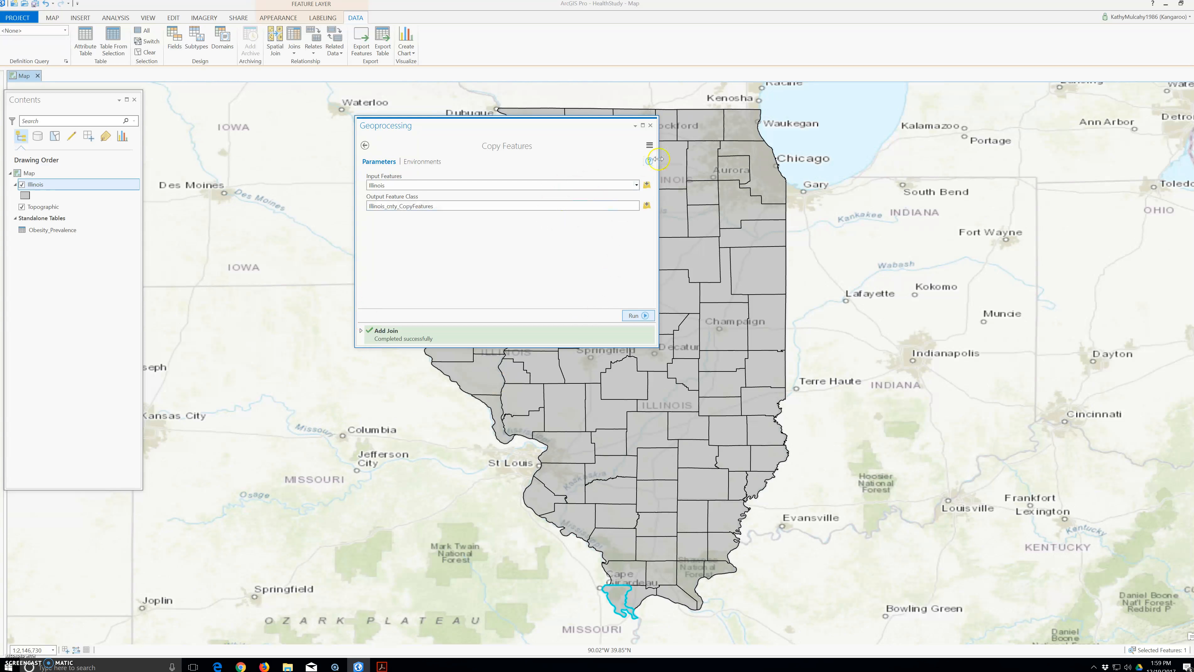
{"action": "double_click", "coordinate": [400, 185]}
{"action": "left_click", "coordinate": [418, 206]}
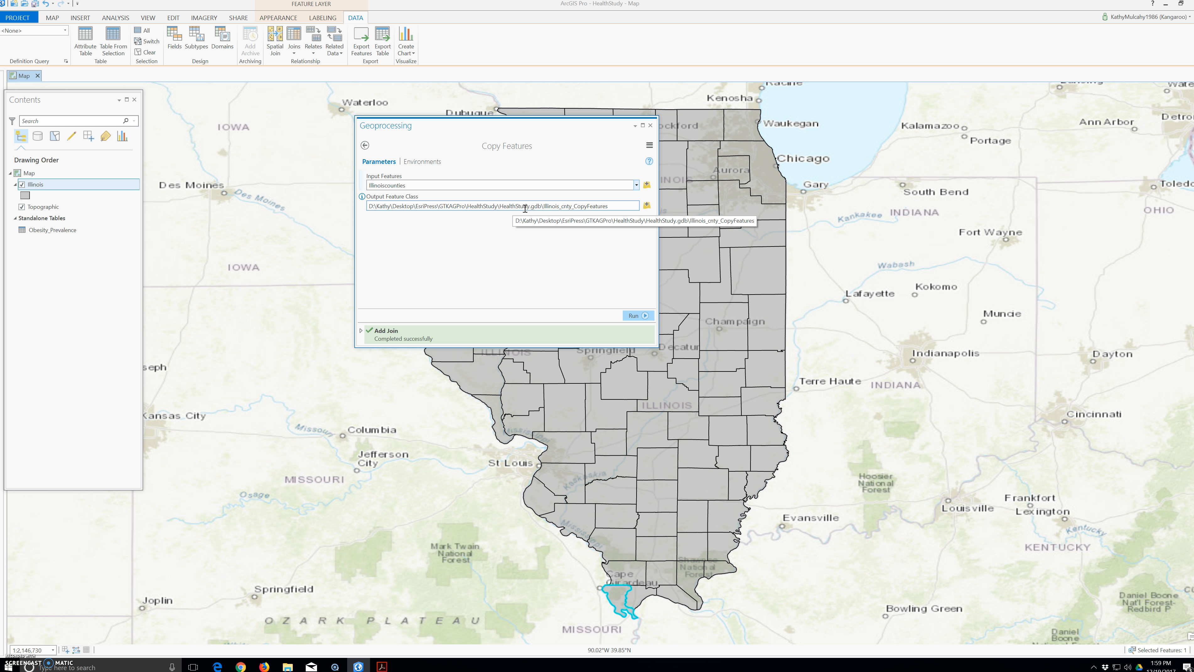
{"action": "key", "text": "BackSpace"}
{"action": "key", "text": "BackSpace"}
{"action": "key", "text": "BackSpace"}
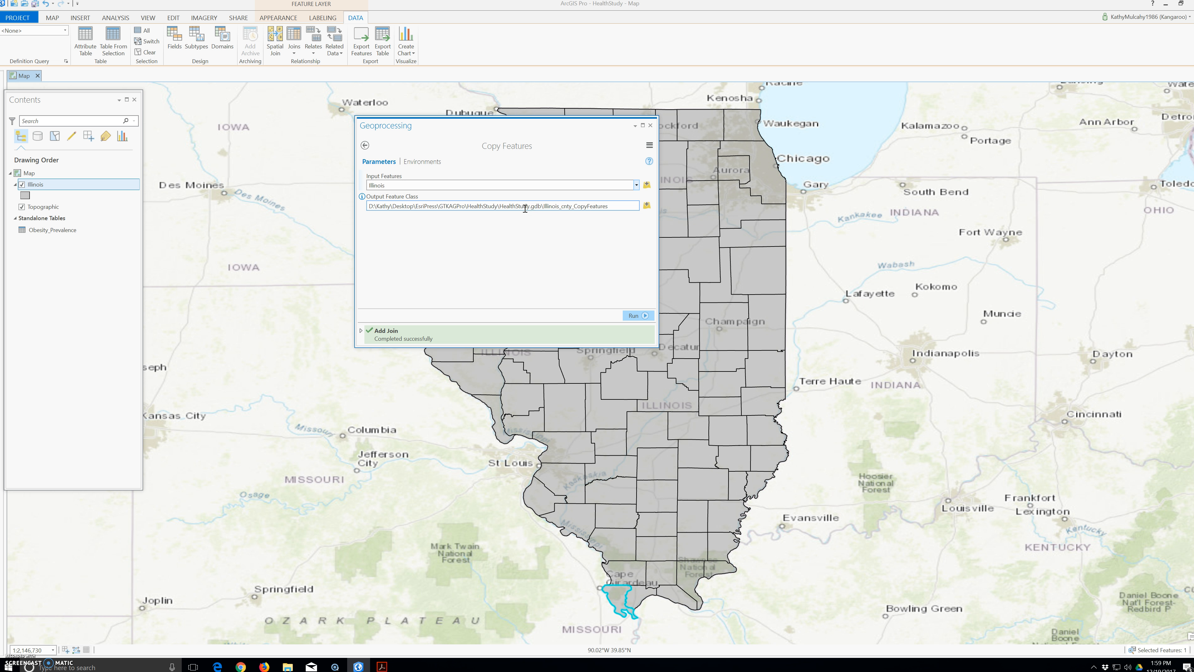
Name the output feature class IllinoisCounties in HealthStudy.gdb and run Copy Features.
{"action": "left_click", "coordinate": [610, 206]}
{"action": "left_click_drag", "start_coordinate": [610, 207], "coordinate": [559, 206]}
{"action": "type", "text": "Counti"}
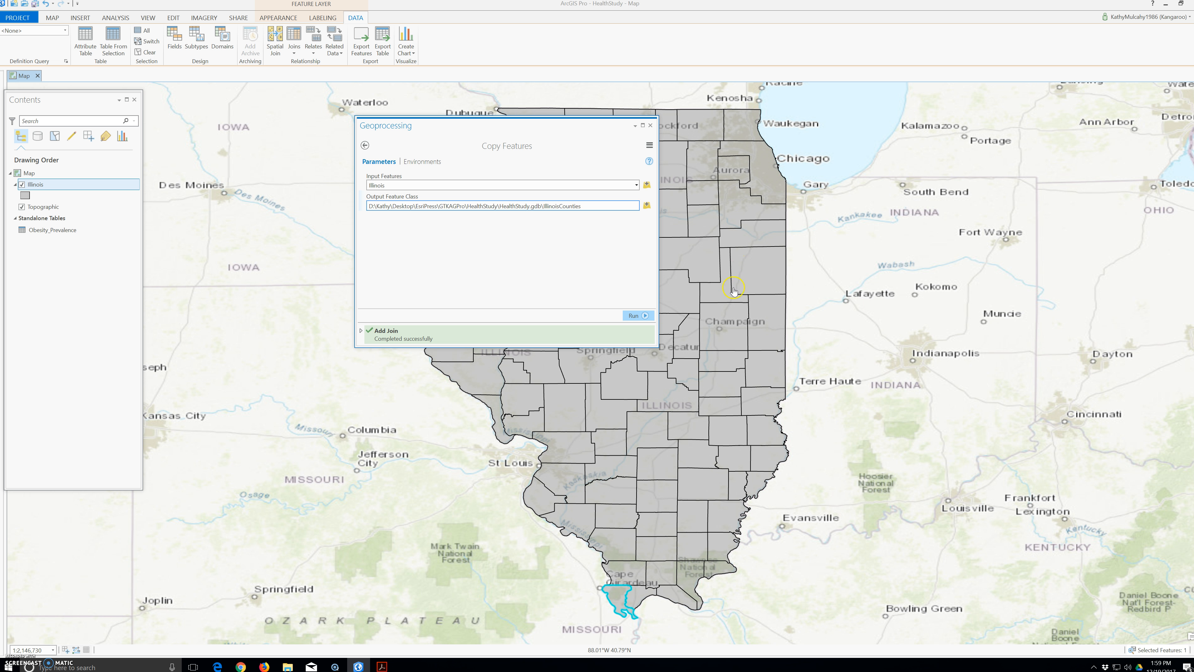
{"action": "left_click", "coordinate": [646, 315]}
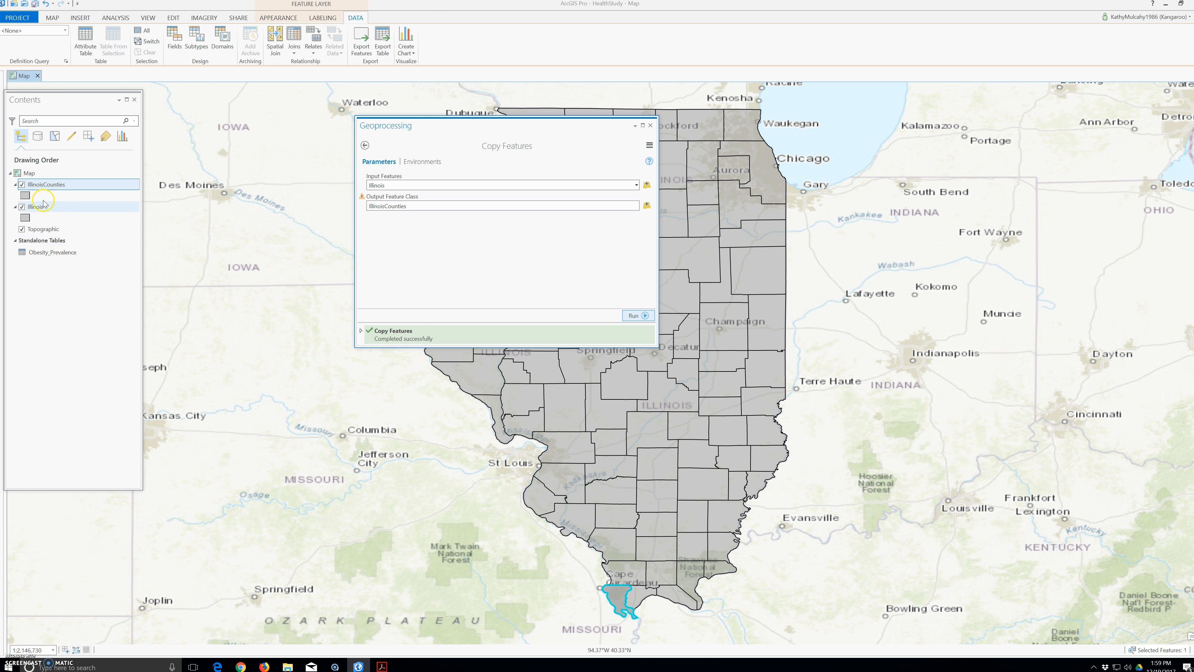
Close the Copy Features tool and remove the original Illinois layer from the map.
{"action": "left_click", "coordinate": [651, 125]}
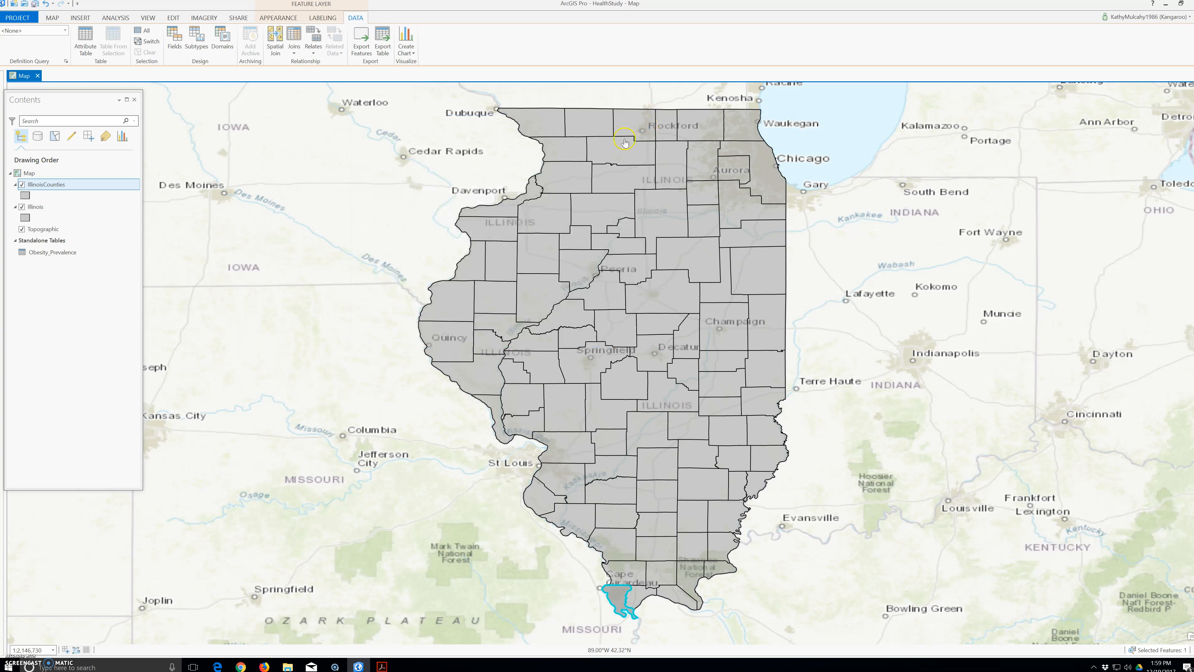
{"action": "right_click", "coordinate": [35, 207]}
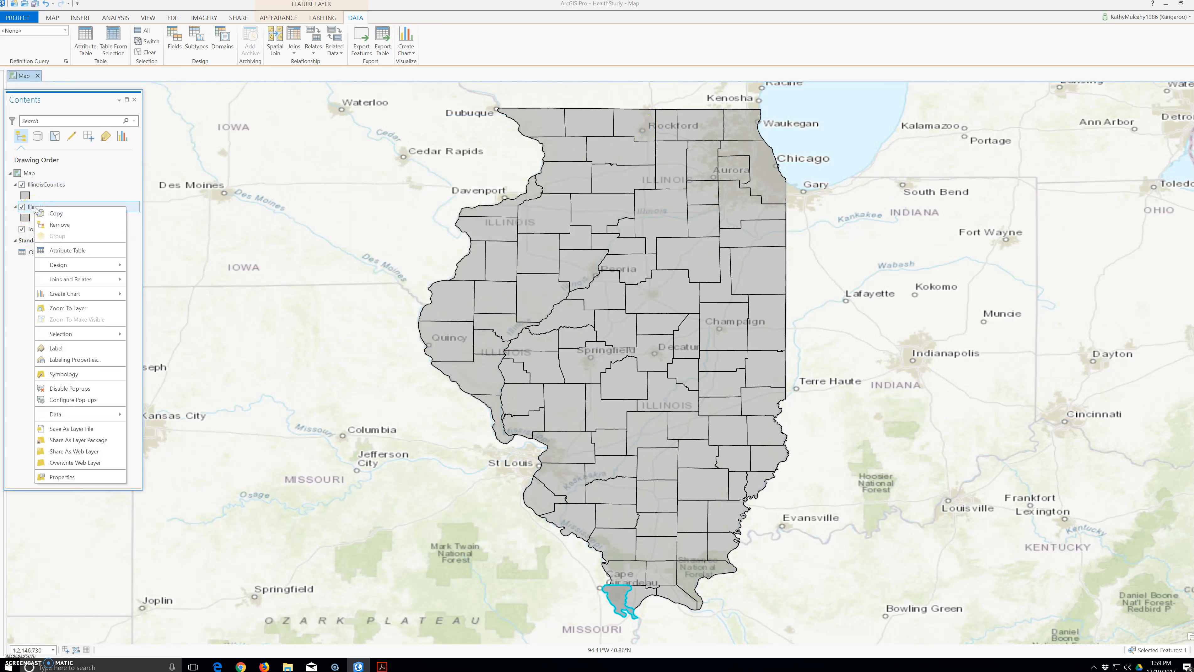
{"action": "left_click", "coordinate": [59, 225]}
Open the IllinoisCounties attribute table and view the obesity fields at its end.
{"action": "right_click", "coordinate": [50, 185]}
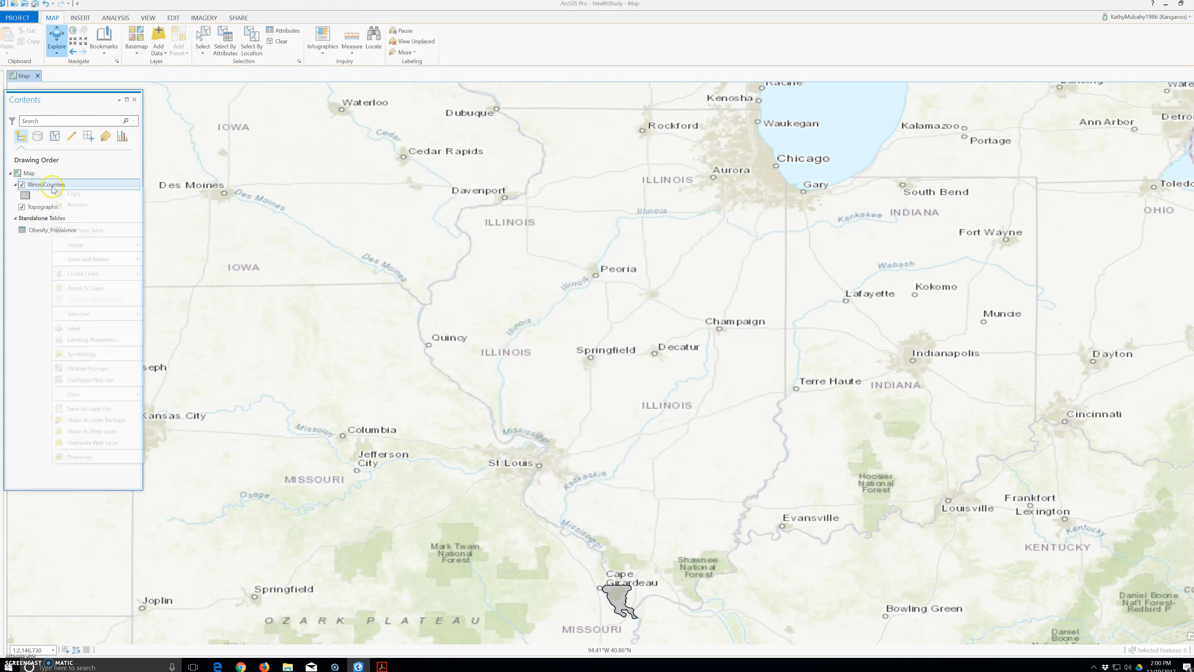
{"action": "left_click", "coordinate": [85, 231]}
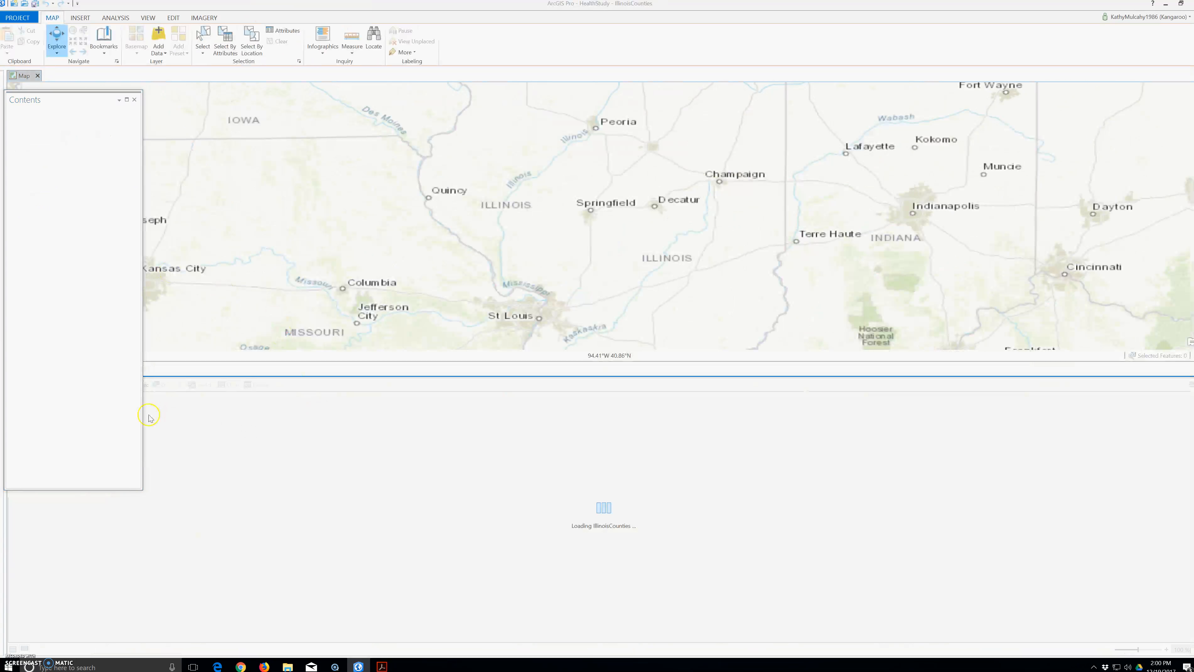
{"action": "left_click_drag", "start_coordinate": [188, 638], "coordinate": [812, 639]}
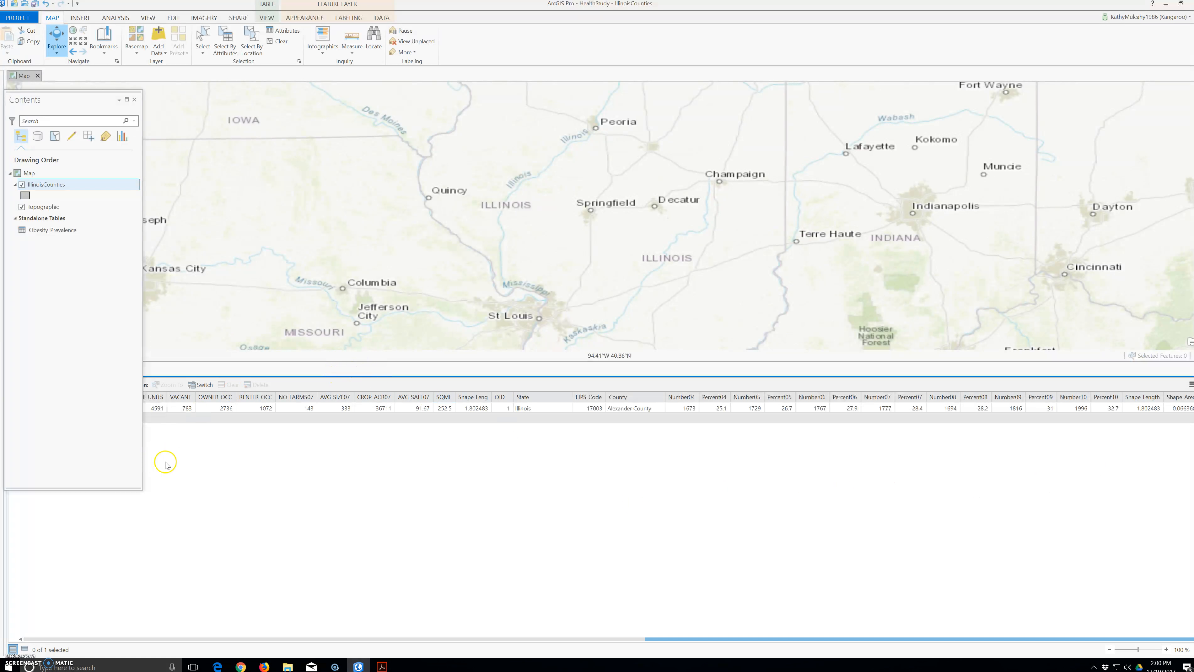
Undock the IllinoisCounties attribute table into a floating window and arrange it and the Contents pane over the map.
{"action": "left_click_drag", "start_coordinate": [70, 98], "coordinate": [289, 115]}
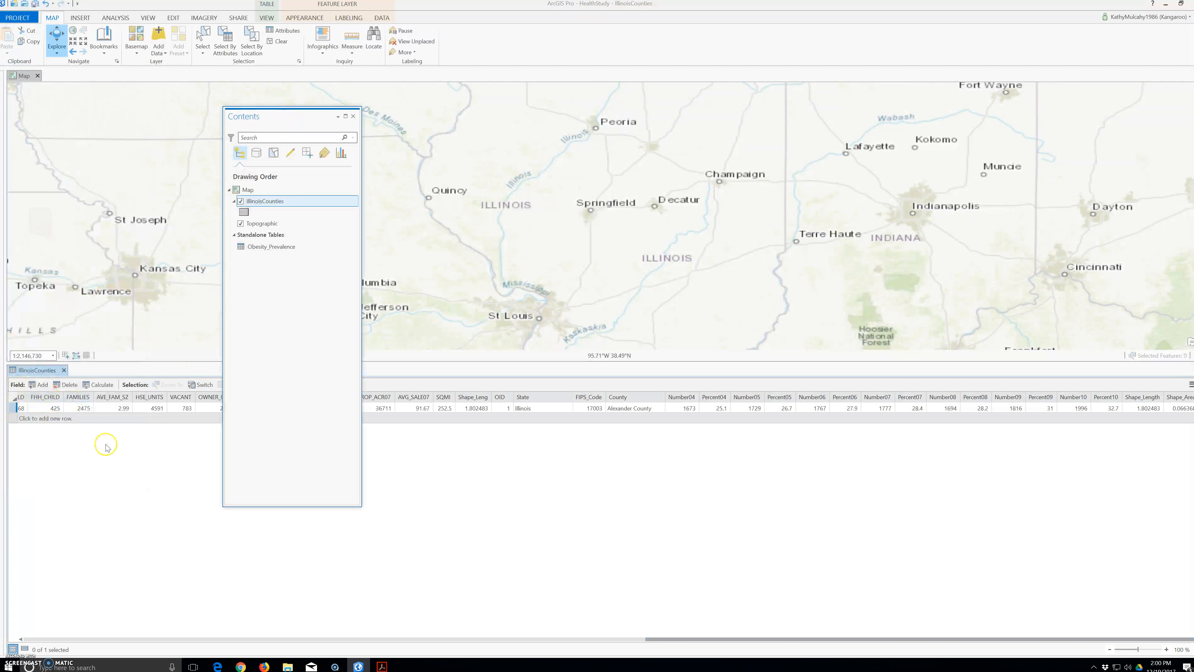
{"action": "left_click_drag", "start_coordinate": [51, 371], "coordinate": [816, 485]}
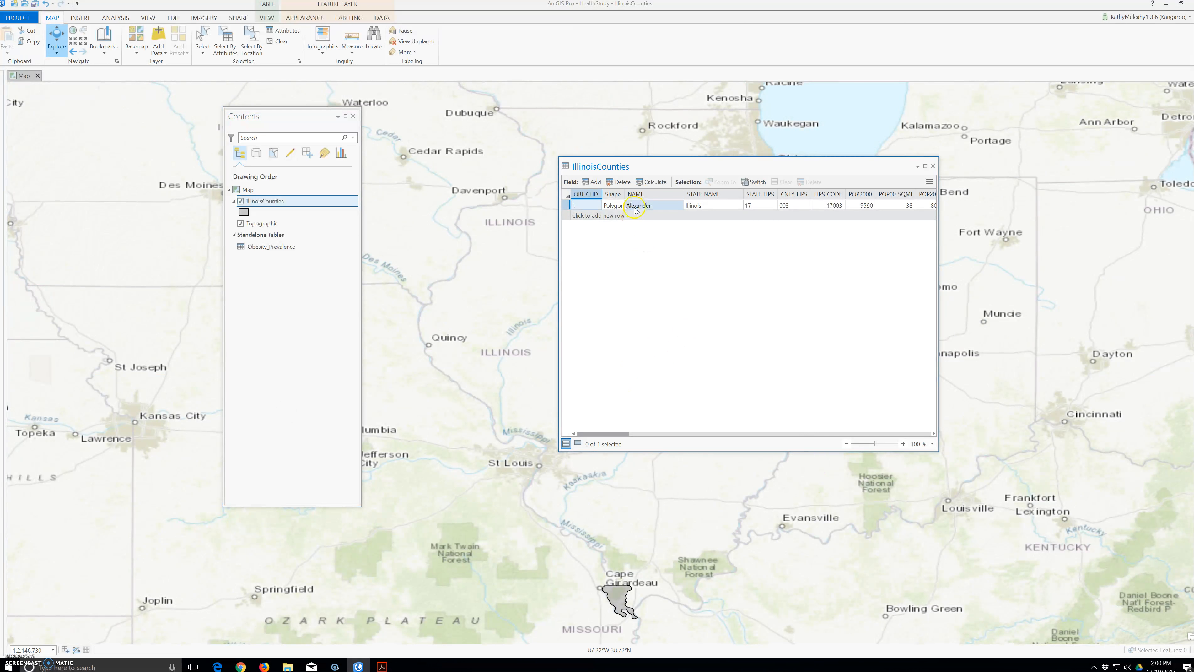
{"action": "left_click_drag", "start_coordinate": [291, 117], "coordinate": [130, 106]}
{"action": "left_click", "coordinate": [613, 433]}
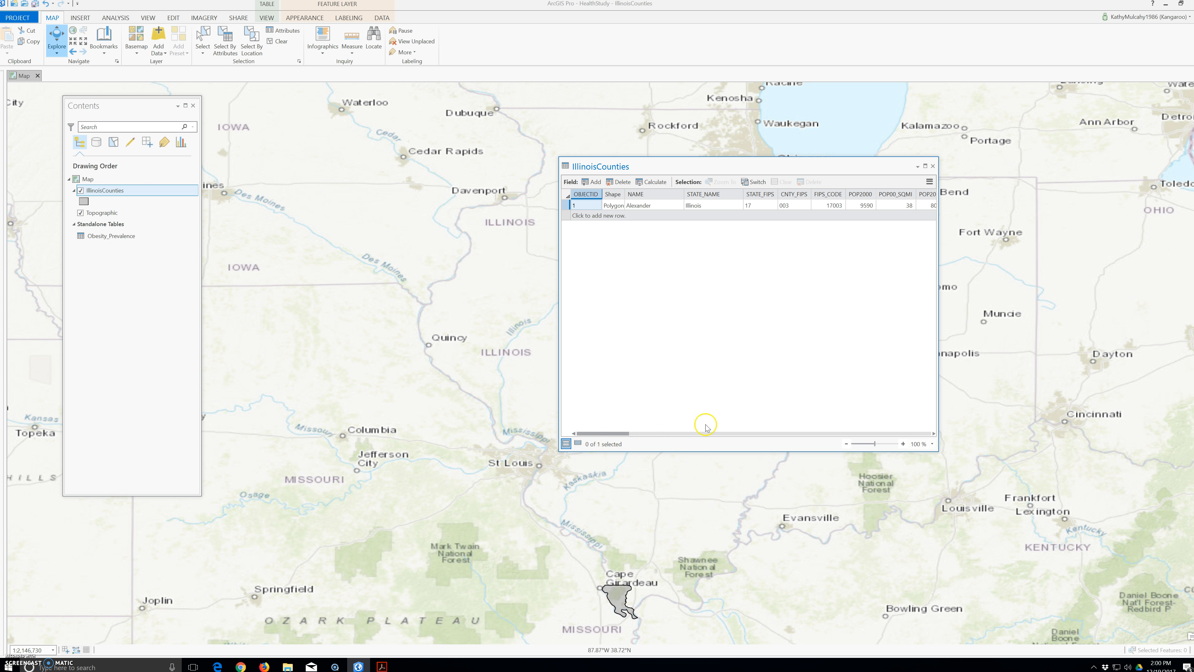
{"action": "left_click_drag", "start_coordinate": [738, 167], "coordinate": [1193, 221]}
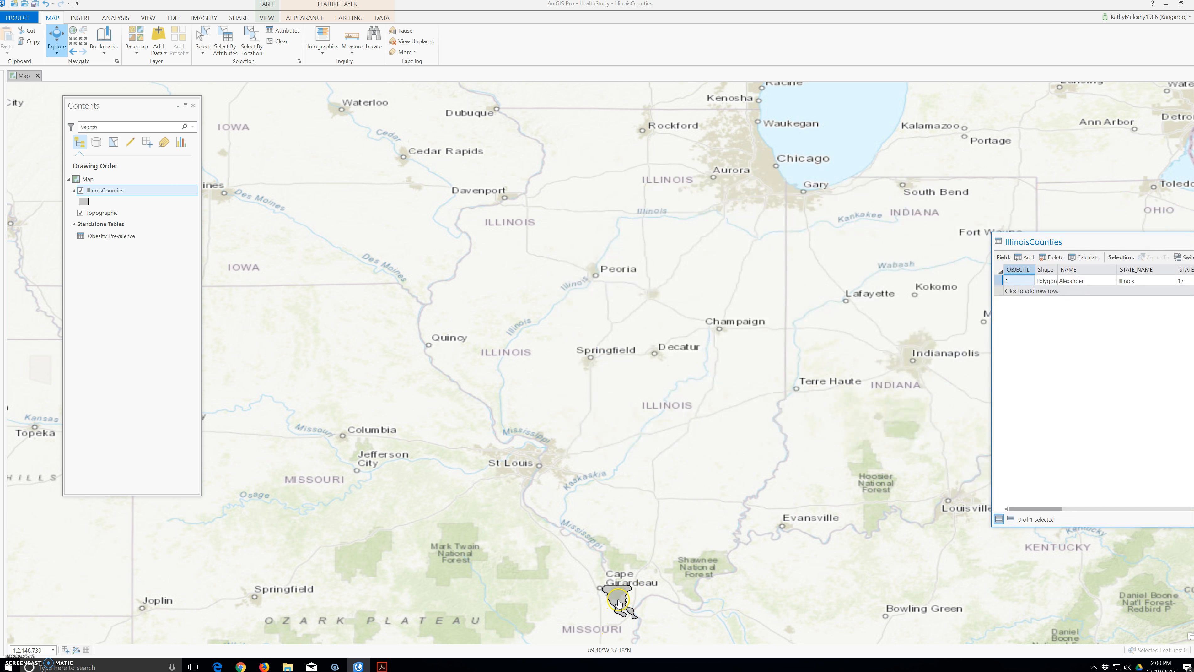
{"action": "left_click_drag", "start_coordinate": [1094, 241], "coordinate": [420, 157]}
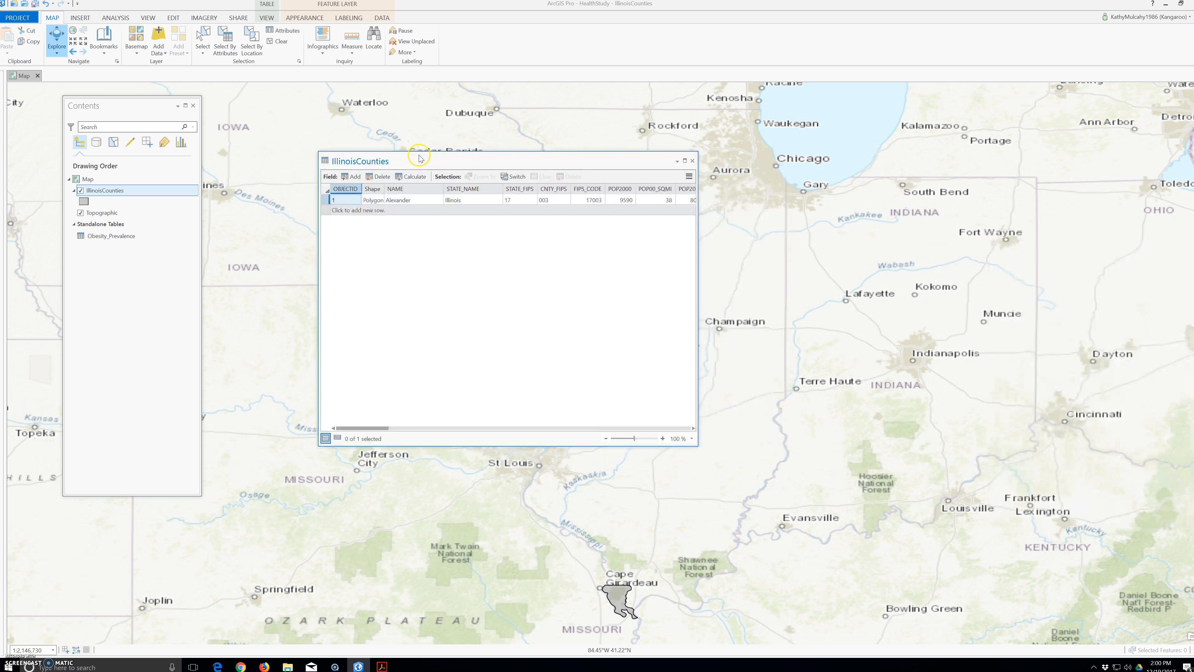
Close the IllinoisCounties attribute table and add the Illinois_cnty feature class from HealthStudy.gdb to the map.
{"action": "left_click", "coordinate": [692, 161]}
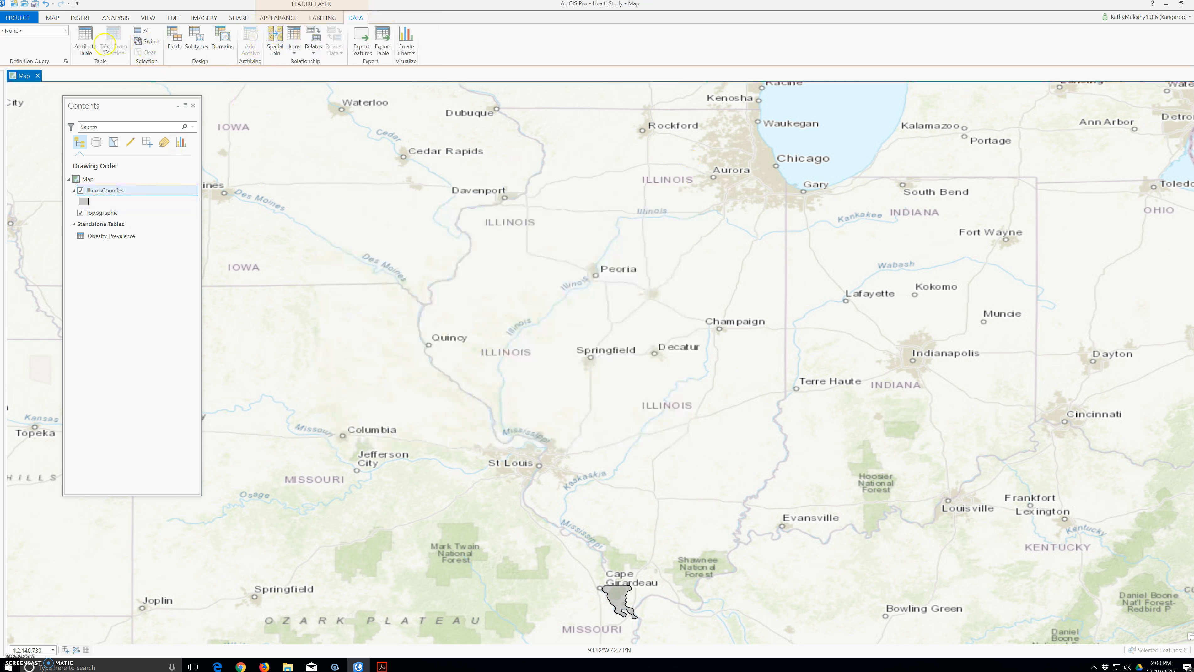
{"action": "left_click", "coordinate": [52, 18]}
{"action": "left_click", "coordinate": [159, 37]}
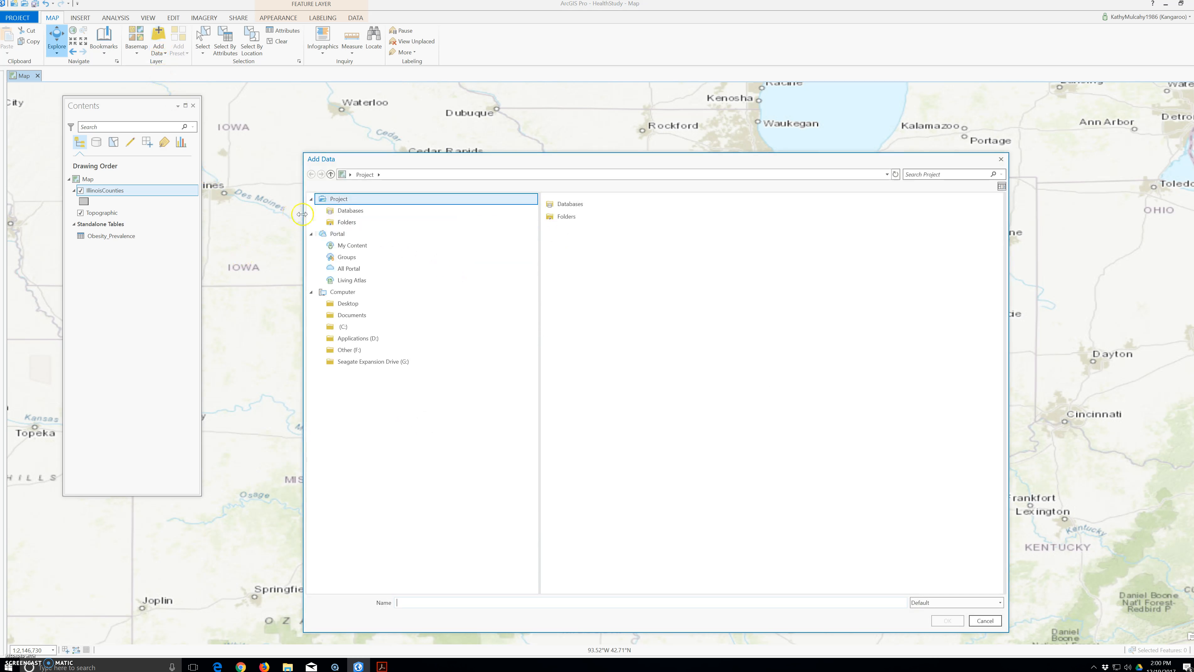
{"action": "left_click", "coordinate": [346, 225]}
{"action": "double_click", "coordinate": [572, 205]}
{"action": "left_click", "coordinate": [578, 230]}
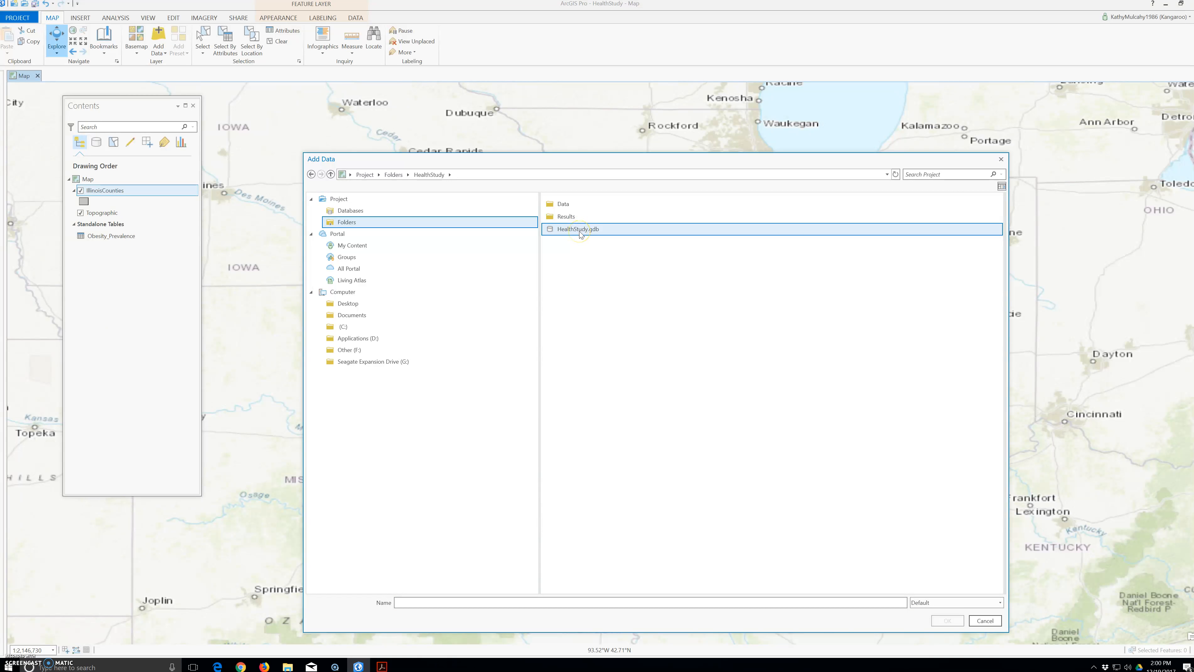
{"action": "double_click", "coordinate": [582, 230]}
{"action": "left_click", "coordinate": [585, 223]}
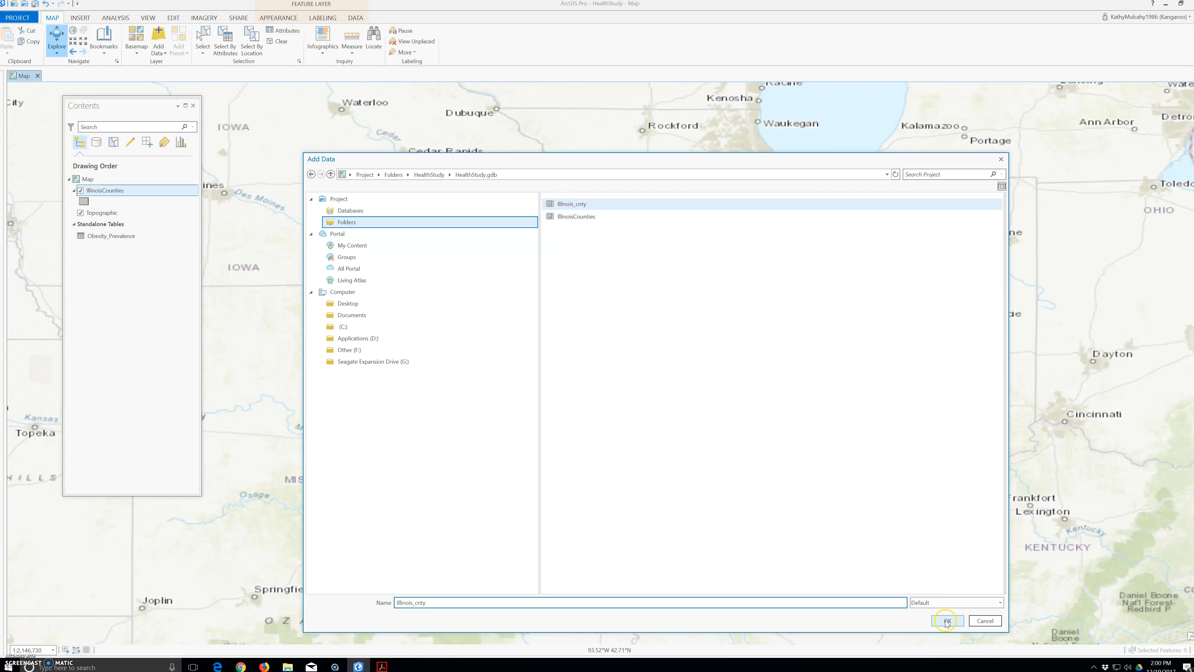
{"action": "left_click", "coordinate": [948, 621]}
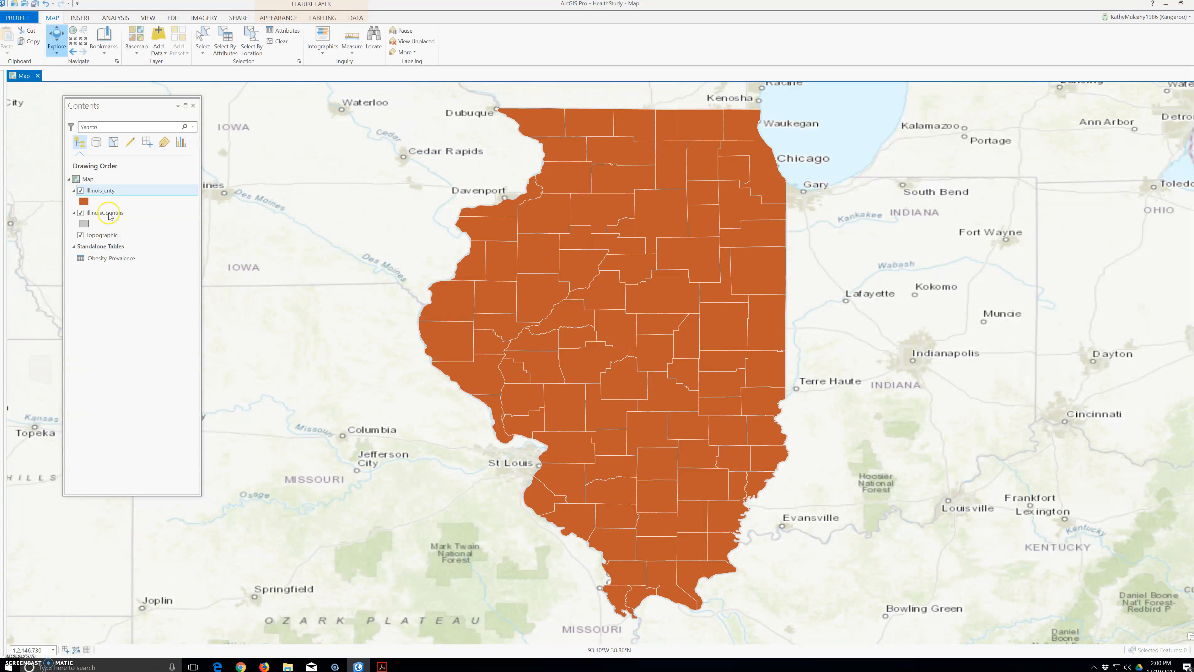
Open the Illinois_cnty attribute table and view the fields at its end.
{"action": "right_click", "coordinate": [101, 192]}
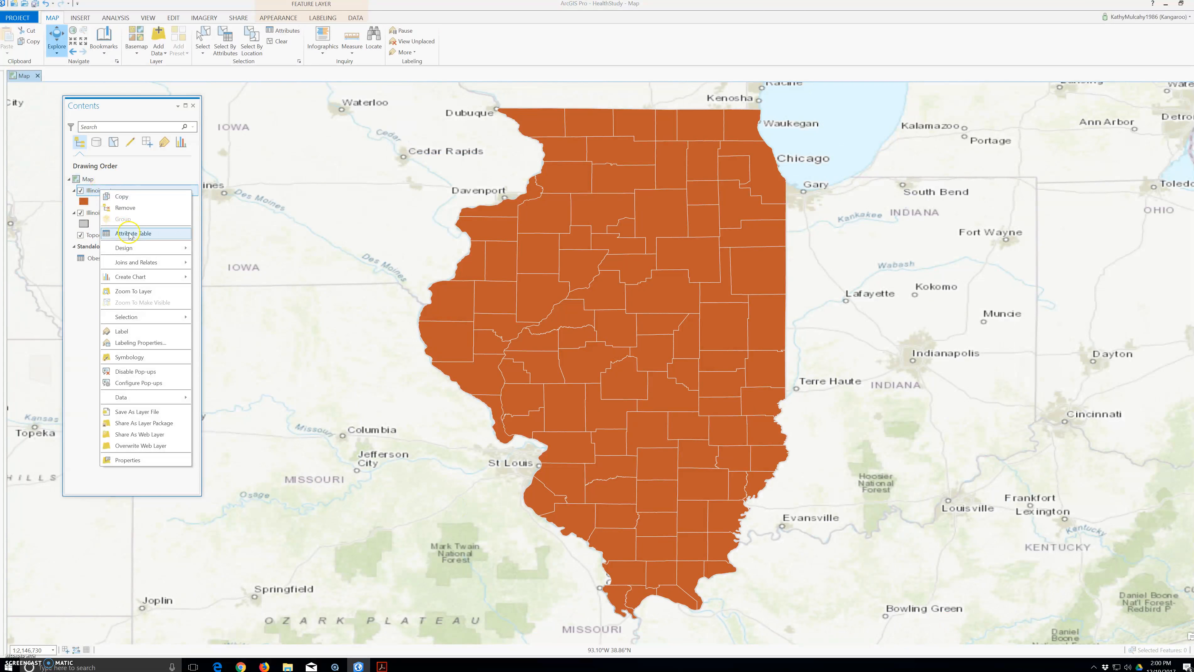
{"action": "left_click", "coordinate": [115, 230]}
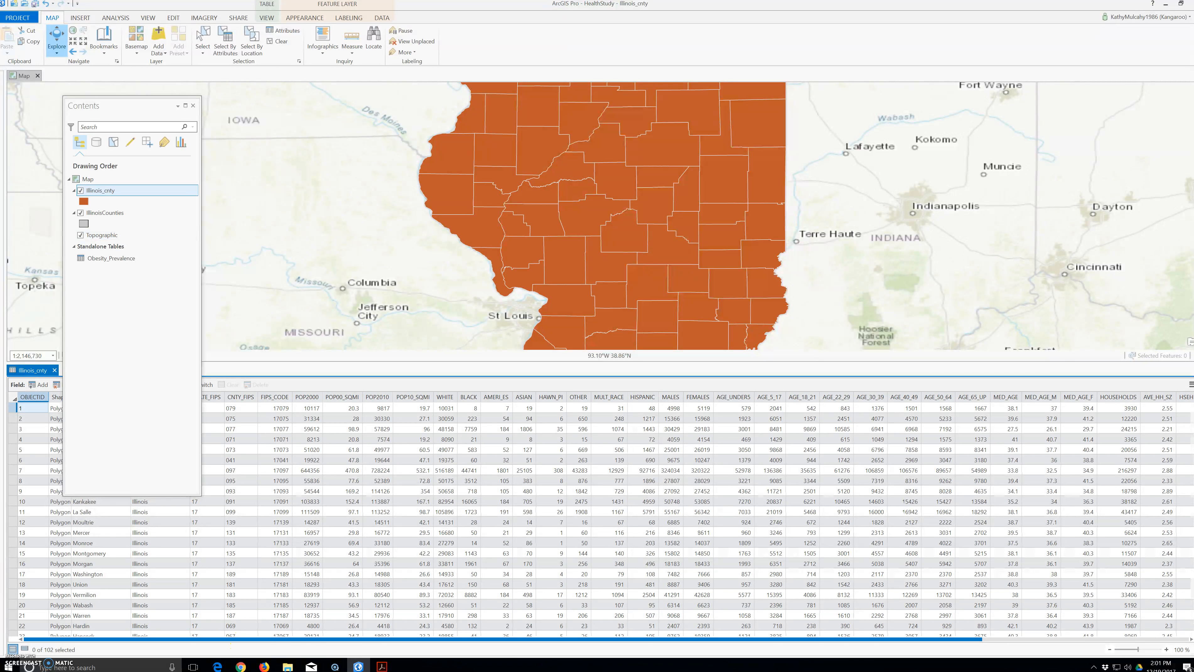
{"action": "left_click_drag", "start_coordinate": [918, 644], "coordinate": [910, 640]}
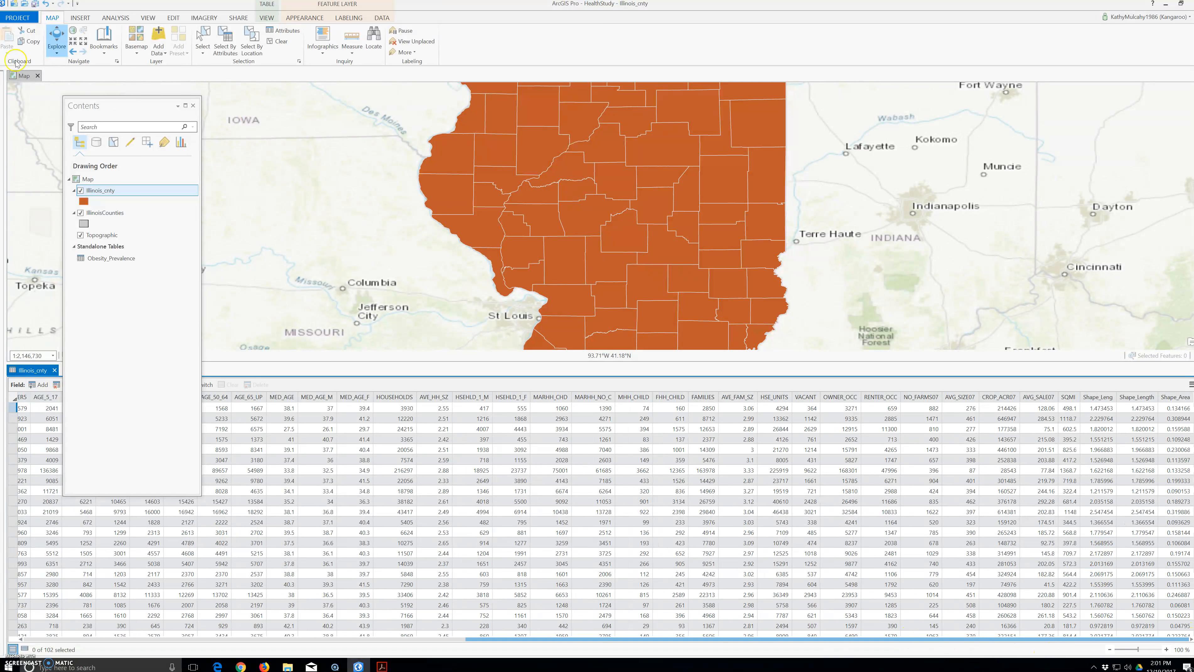
Join the Obesity_Prevalence table to Illinois_cnty with FIPS_CODE as both join fields, and view the joined columns.
{"action": "right_click", "coordinate": [113, 196]}
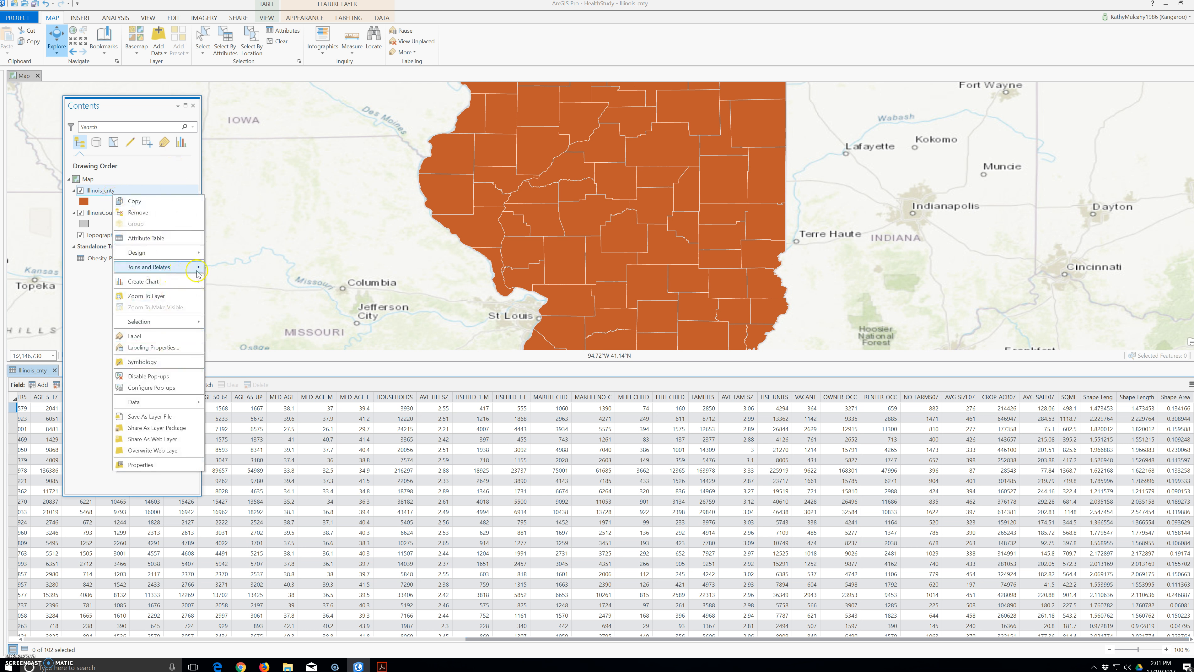
{"action": "mouse_move", "coordinate": [197, 273]}
{"action": "left_click", "coordinate": [240, 271]}
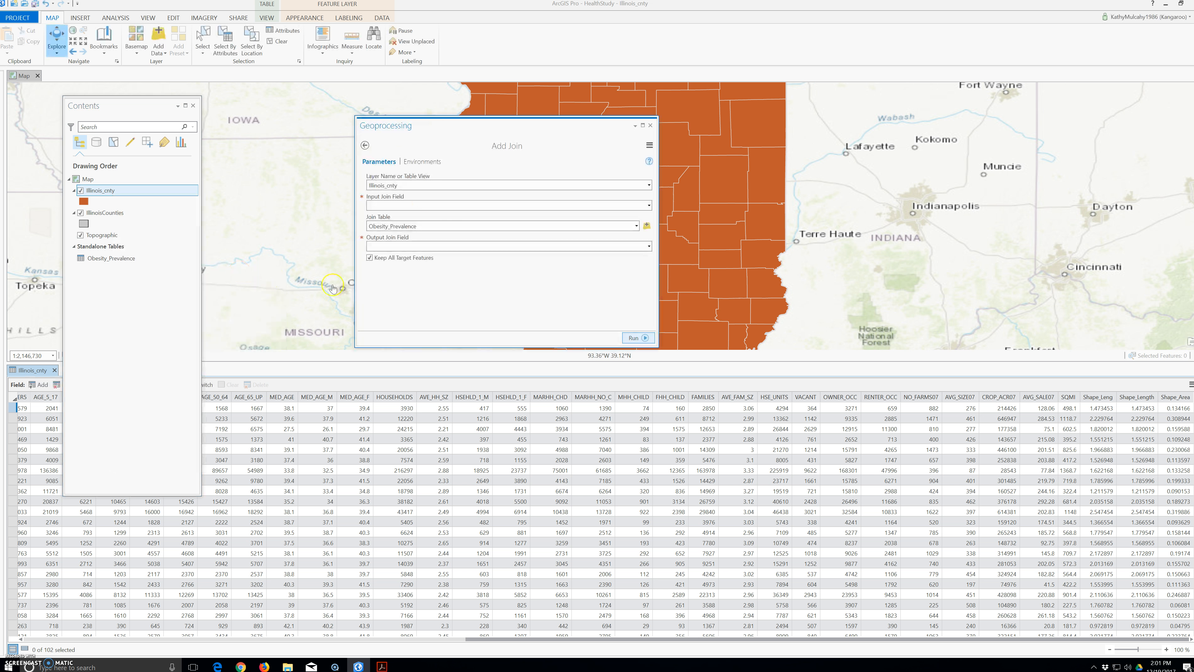
{"action": "left_click", "coordinate": [650, 207]}
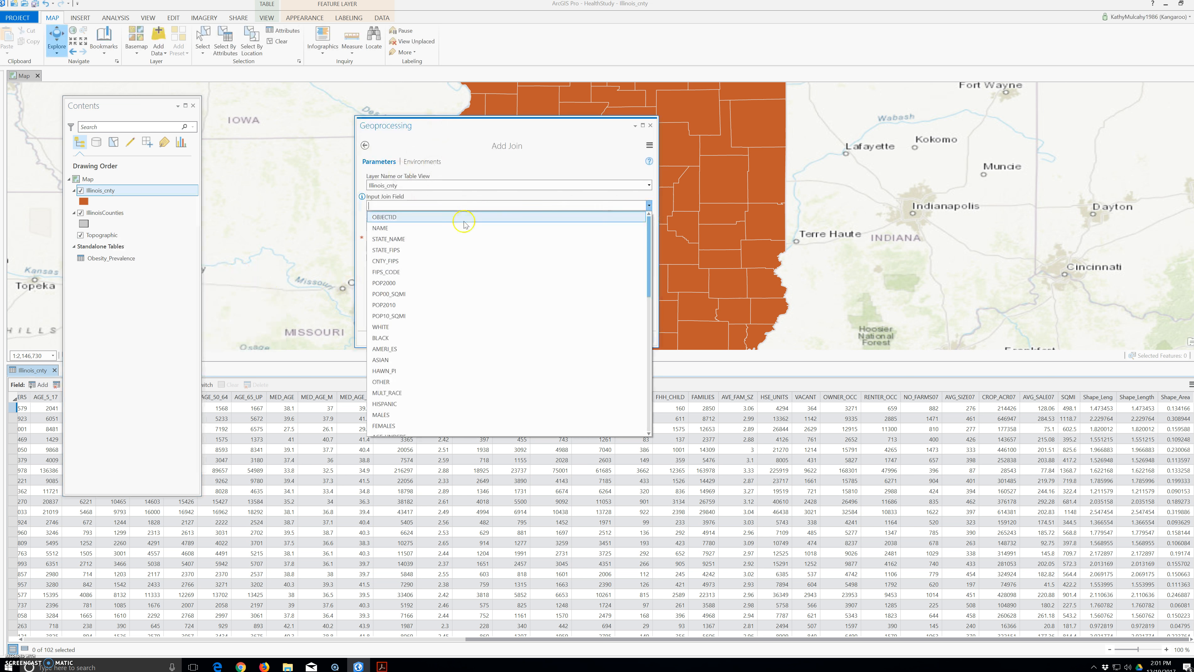
{"action": "left_click", "coordinate": [397, 272]}
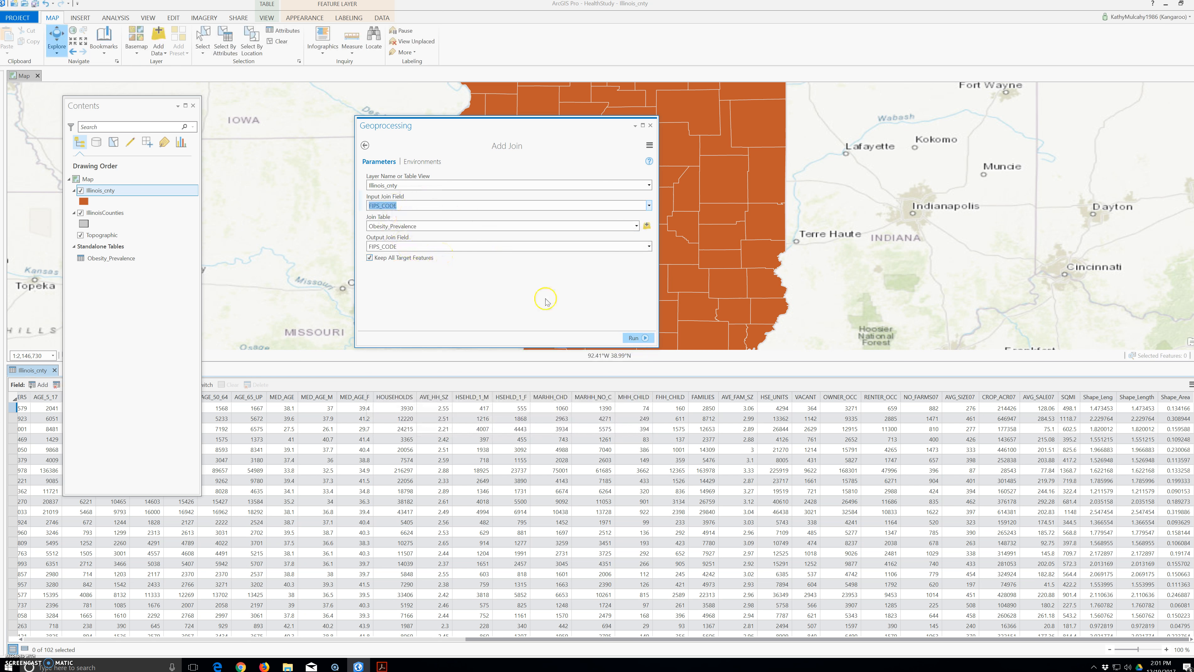
{"action": "left_click", "coordinate": [649, 341]}
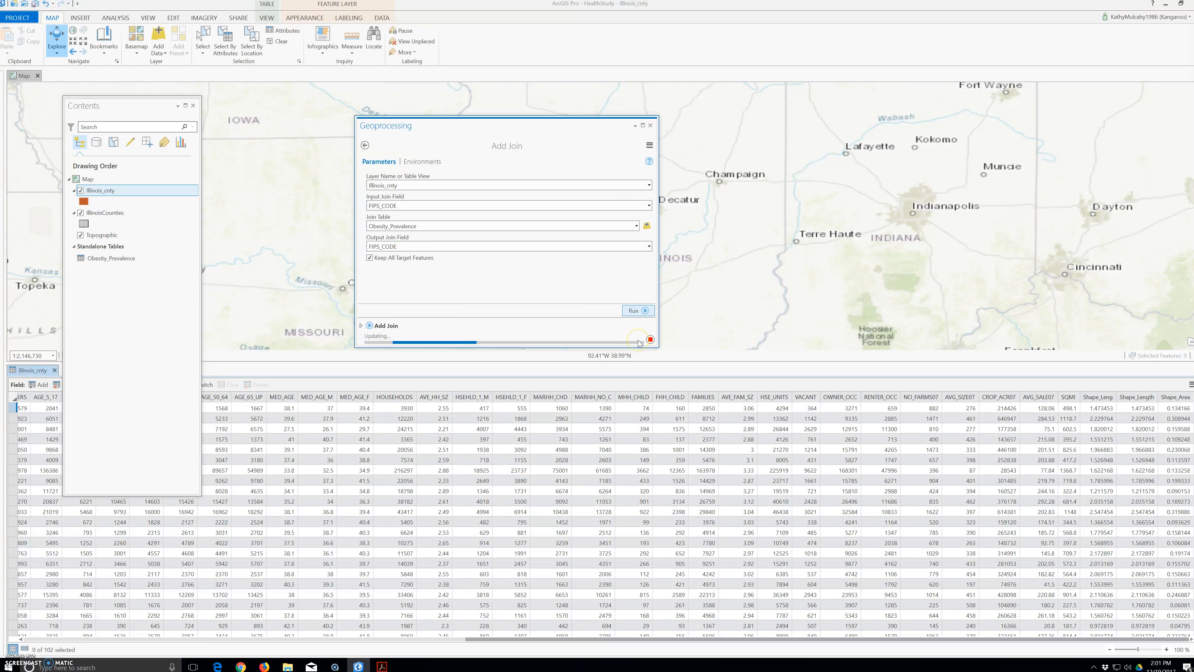
{"action": "left_click", "coordinate": [663, 668]}
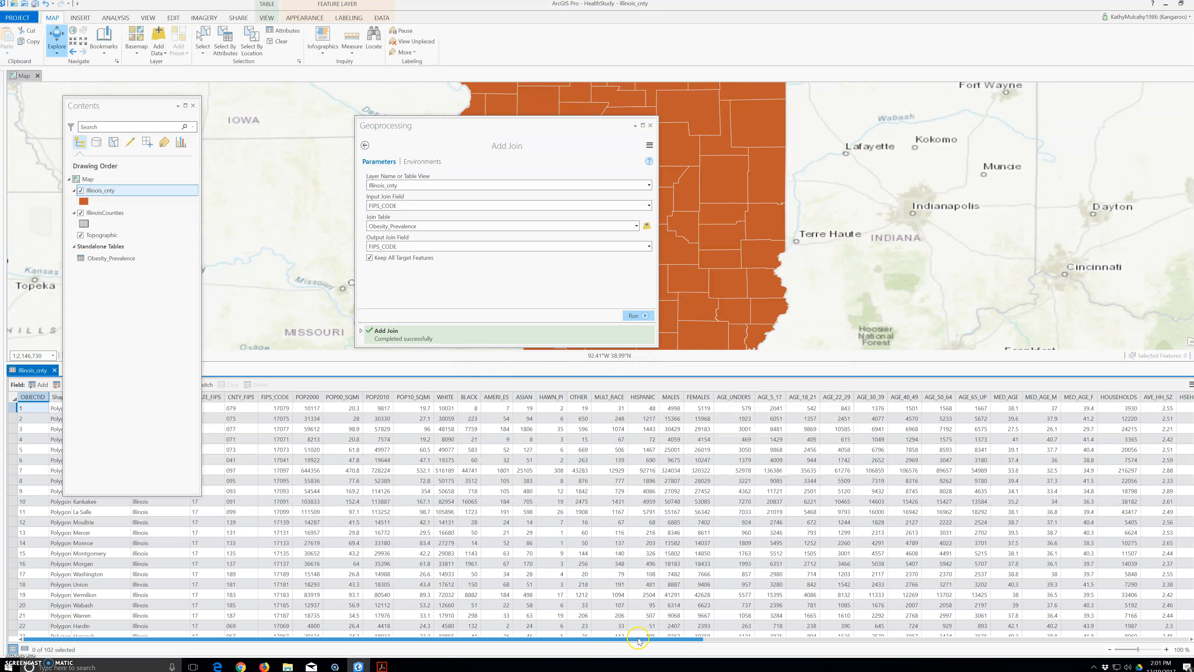
{"action": "left_click_drag", "start_coordinate": [949, 650], "coordinate": [1165, 657]}
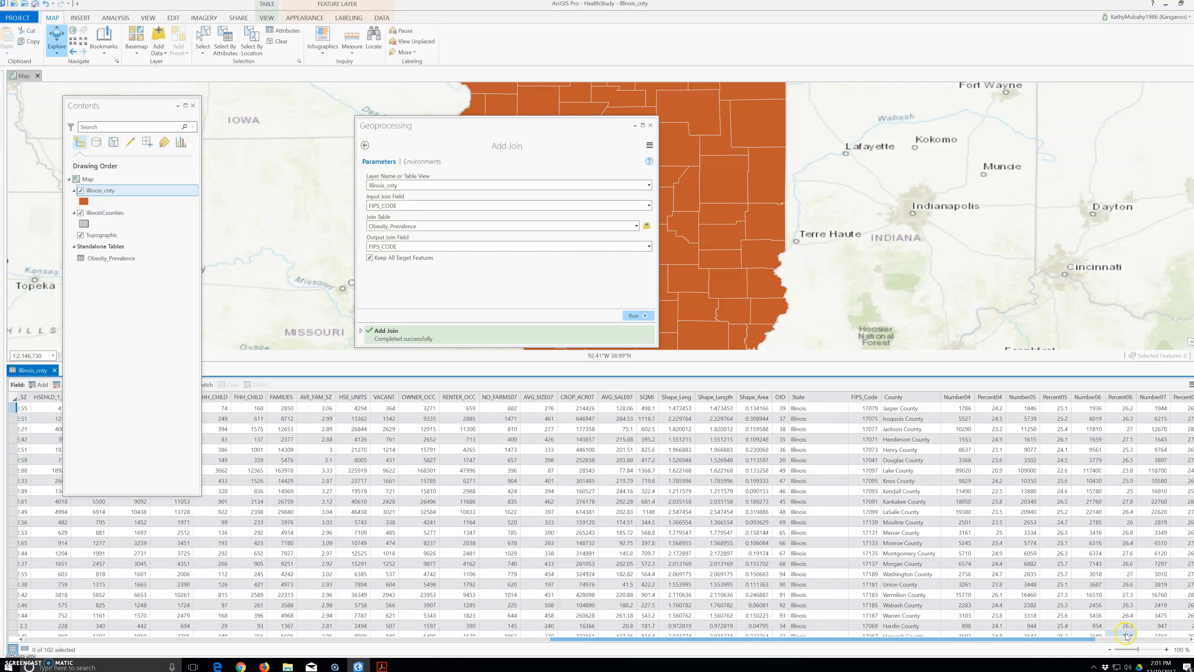
Export the joined Illinois_cnty layer with Copy Features to the output feature class IllinoisCounties in HealthStudy.gdb, and close the tool.
{"action": "right_click", "coordinate": [108, 191]}
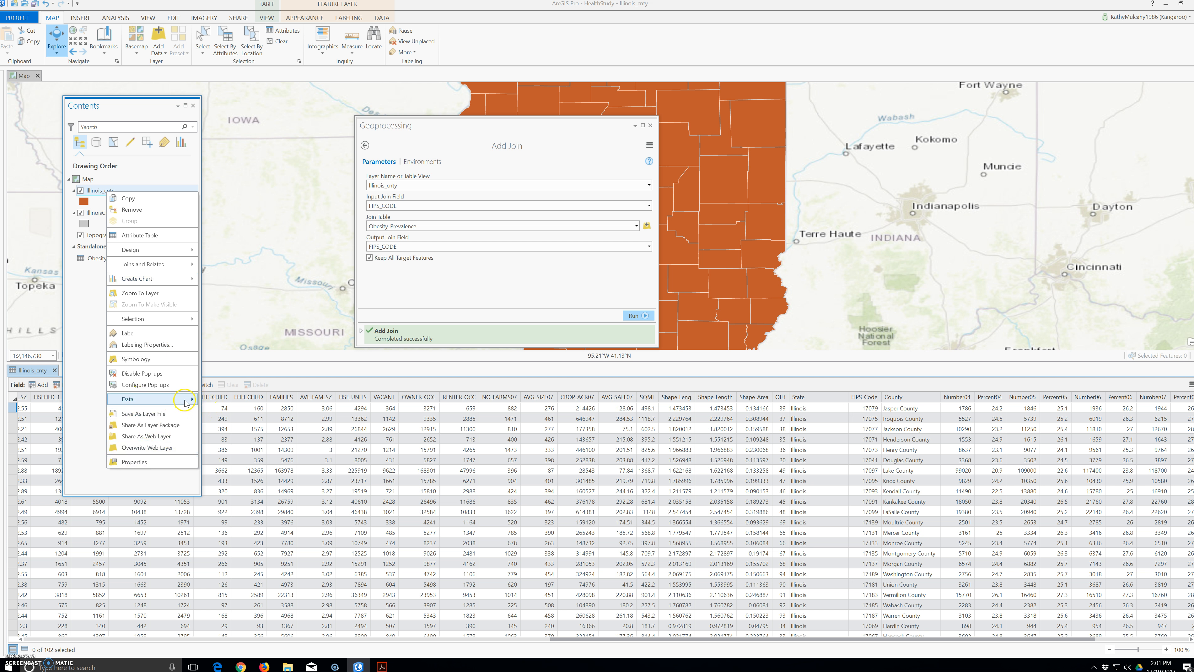
{"action": "mouse_move", "coordinate": [186, 402]}
{"action": "left_click", "coordinate": [225, 400]}
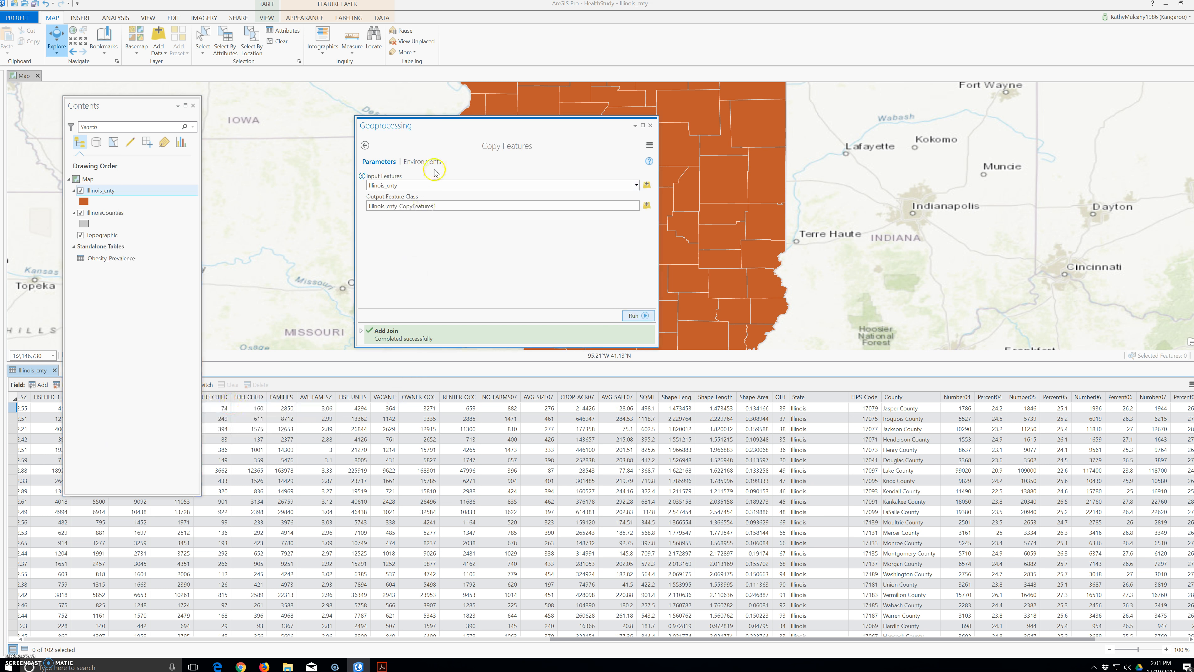
{"action": "left_click", "coordinate": [537, 206]}
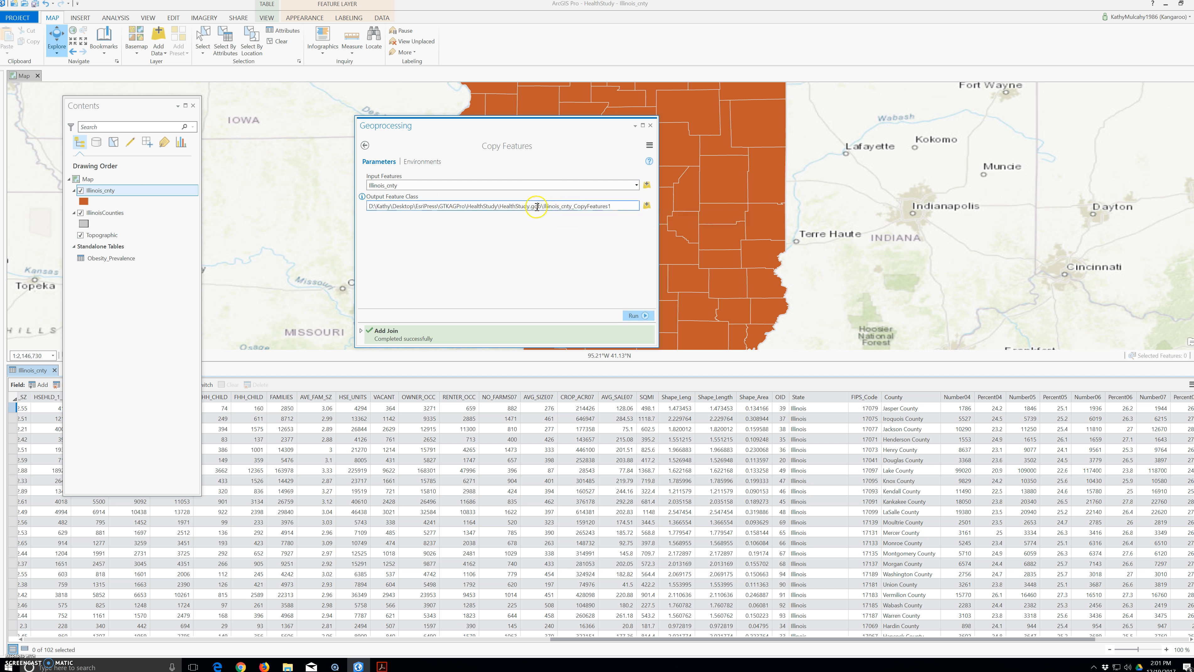
{"action": "left_click_drag", "start_coordinate": [628, 207], "coordinate": [560, 208]}
{"action": "type", "text": "counties"}
{"action": "key", "text": "BackSpace"}
{"action": "key", "text": "BackSpace"}
{"action": "key", "text": "BackSpace"}
{"action": "key", "text": "BackSpace"}
{"action": "type", "text": "Countie"}
{"action": "left_click", "coordinate": [646, 318]}
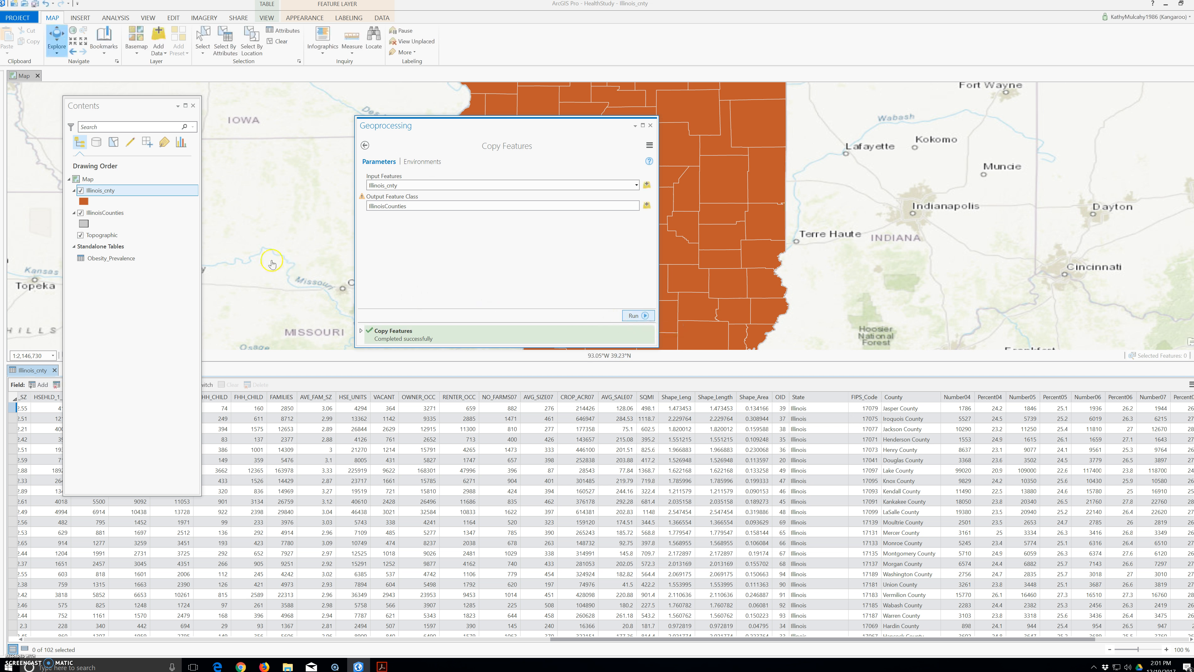
{"action": "left_click", "coordinate": [650, 125]}
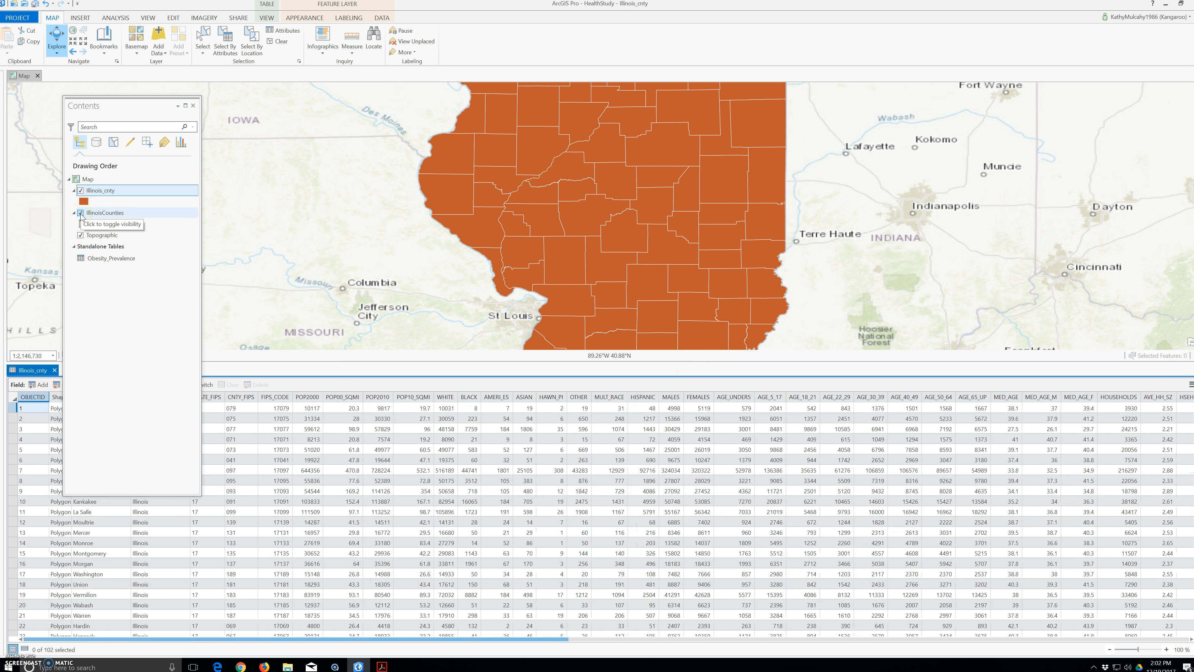
Hide the Illinois_cnty layer and open the IllinoisCounties attribute table in place of the Illinois_cnty table.
{"action": "left_click", "coordinate": [81, 190]}
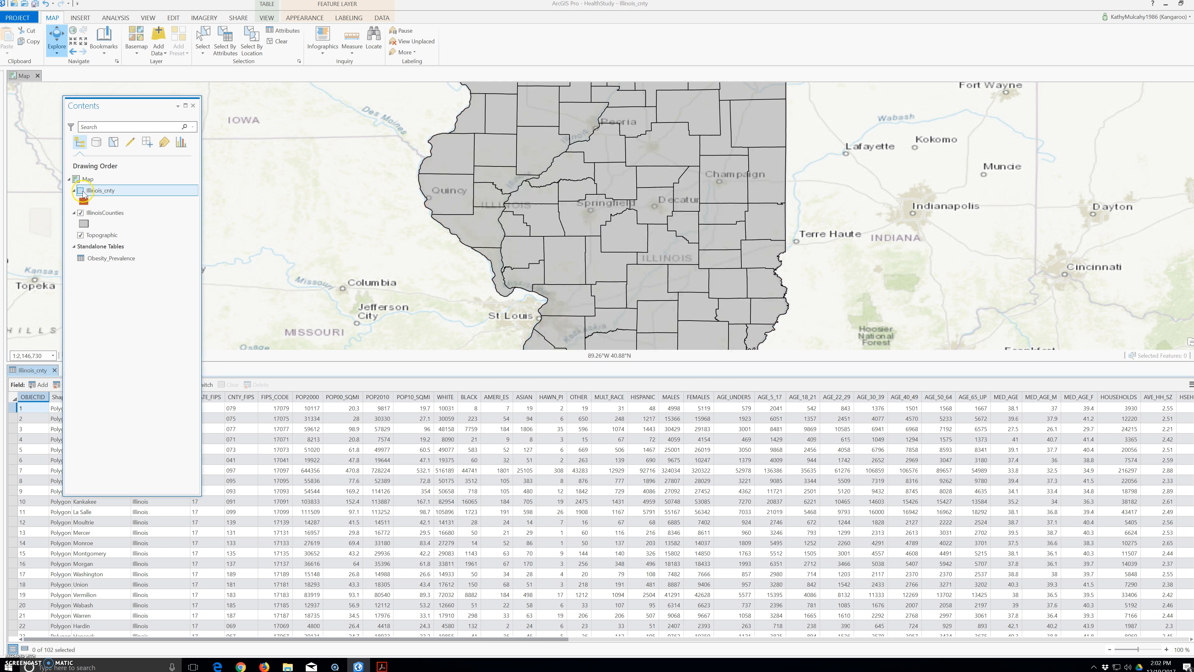
{"action": "left_click", "coordinate": [95, 214]}
{"action": "right_click", "coordinate": [96, 215]}
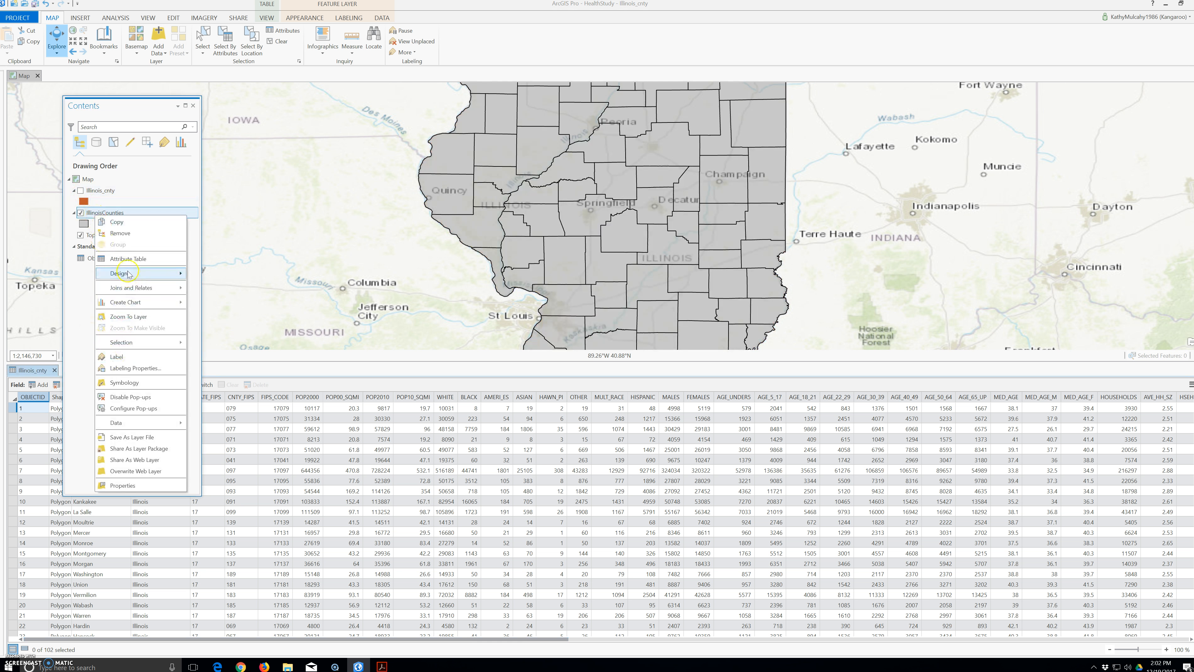
{"action": "left_click", "coordinate": [139, 263]}
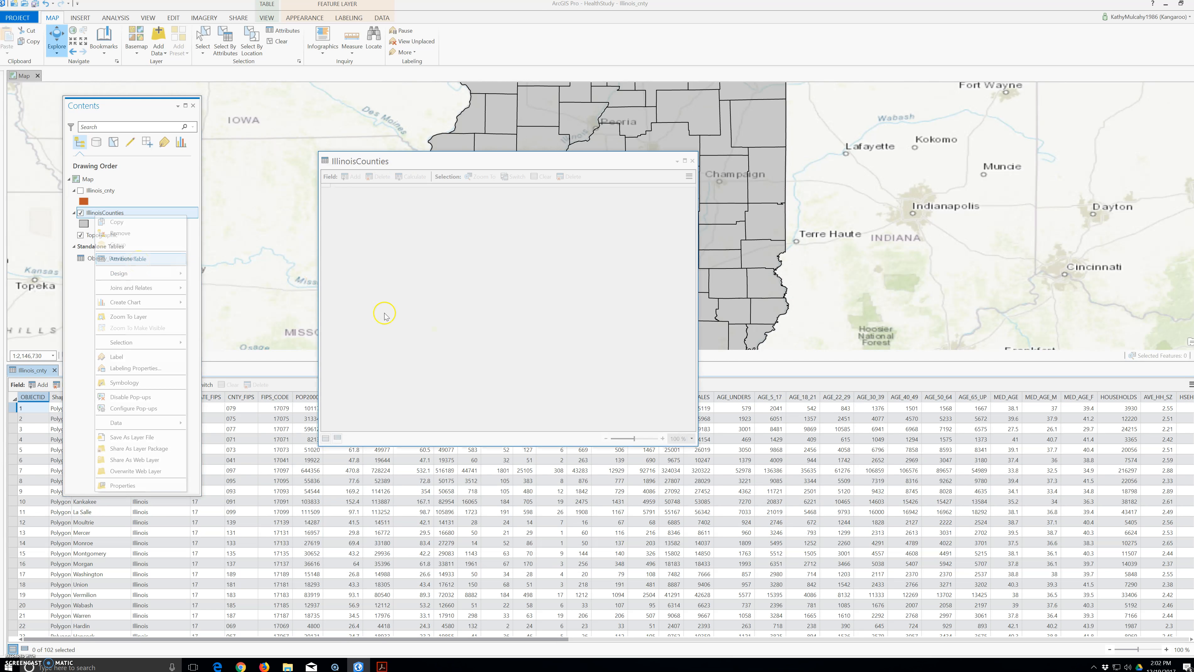
{"action": "left_click", "coordinate": [55, 370]}
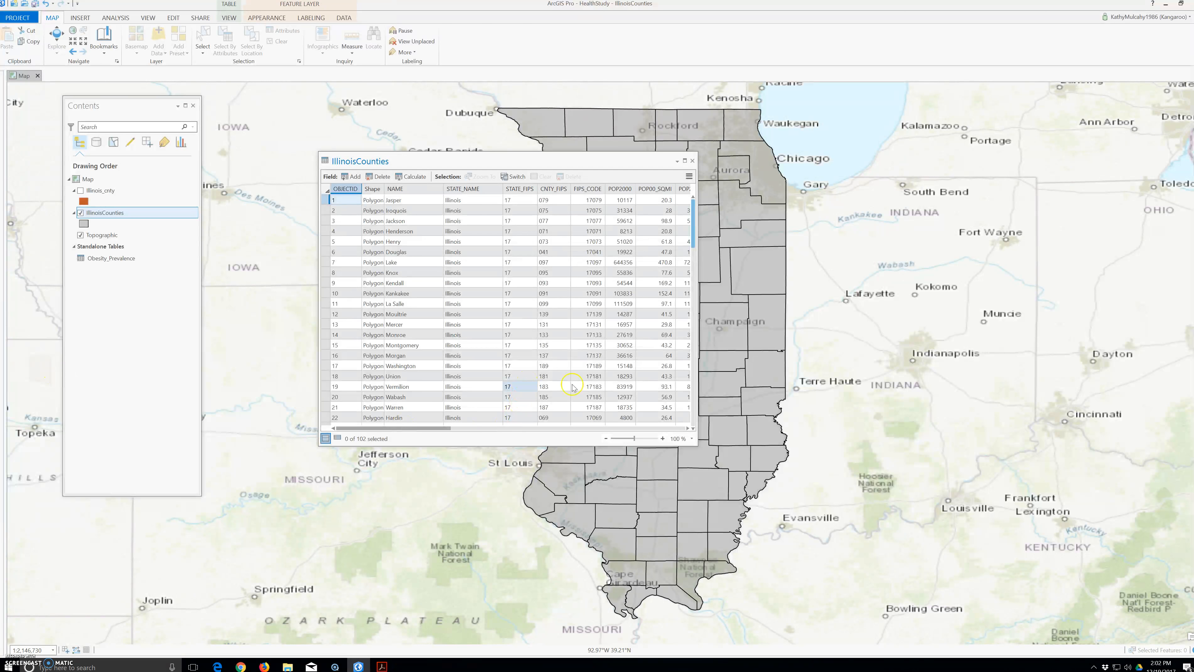
View the joined obesity fields at the end of the IllinoisCounties attribute table.
{"action": "left_click_drag", "start_coordinate": [397, 428], "coordinate": [416, 429]}
{"action": "left_click_drag", "start_coordinate": [641, 432], "coordinate": [689, 430]}
{"action": "left_click_drag", "start_coordinate": [501, 428], "coordinate": [598, 430]}
{"action": "left_click", "coordinate": [599, 430]}
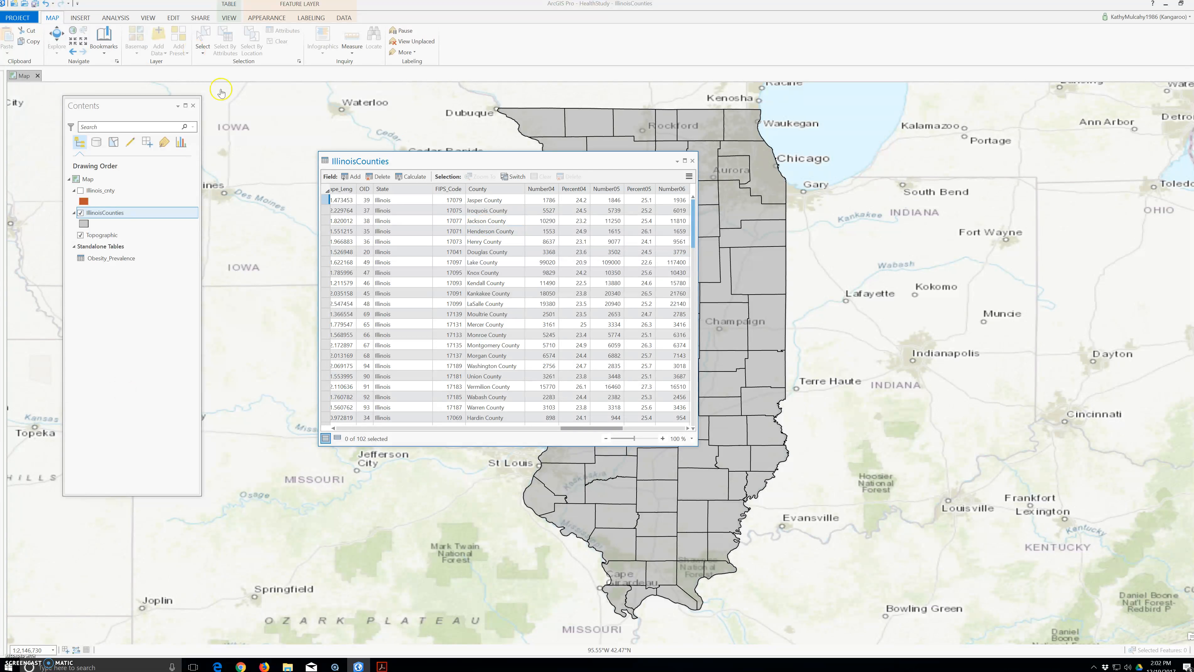
Remove the Illinois_cnty layer from the map and close the IllinoisCounties attribute table.
{"action": "right_click", "coordinate": [98, 193]}
{"action": "left_click", "coordinate": [112, 214]}
{"action": "left_click", "coordinate": [116, 190]}
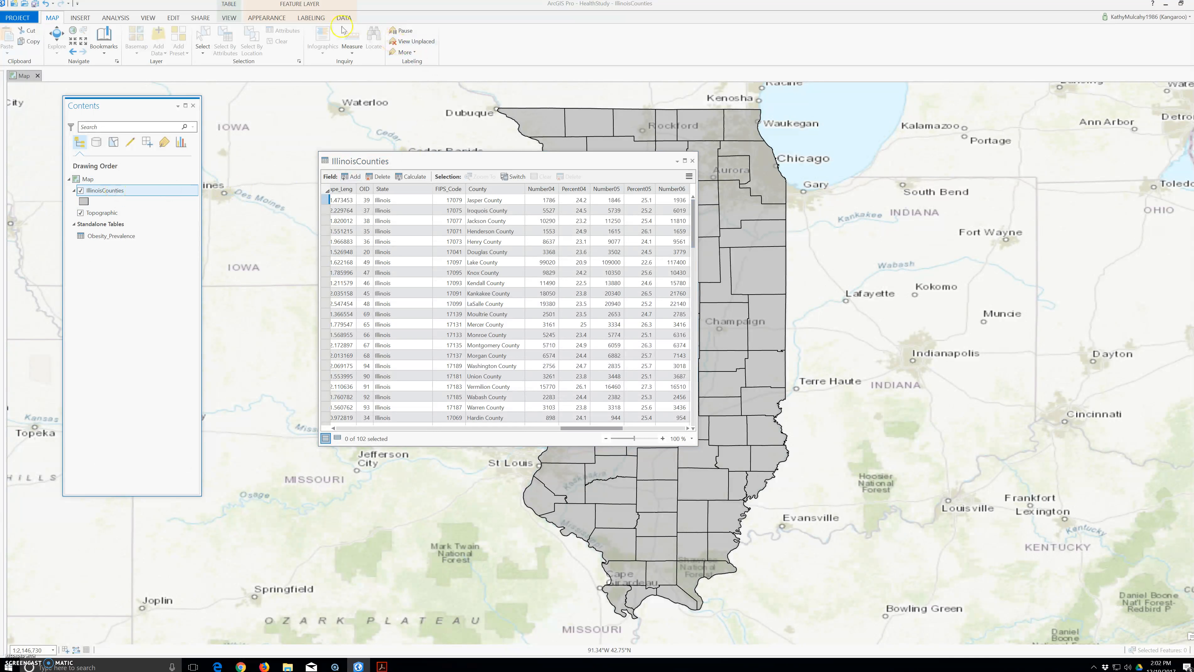
{"action": "left_click", "coordinate": [259, 20]}
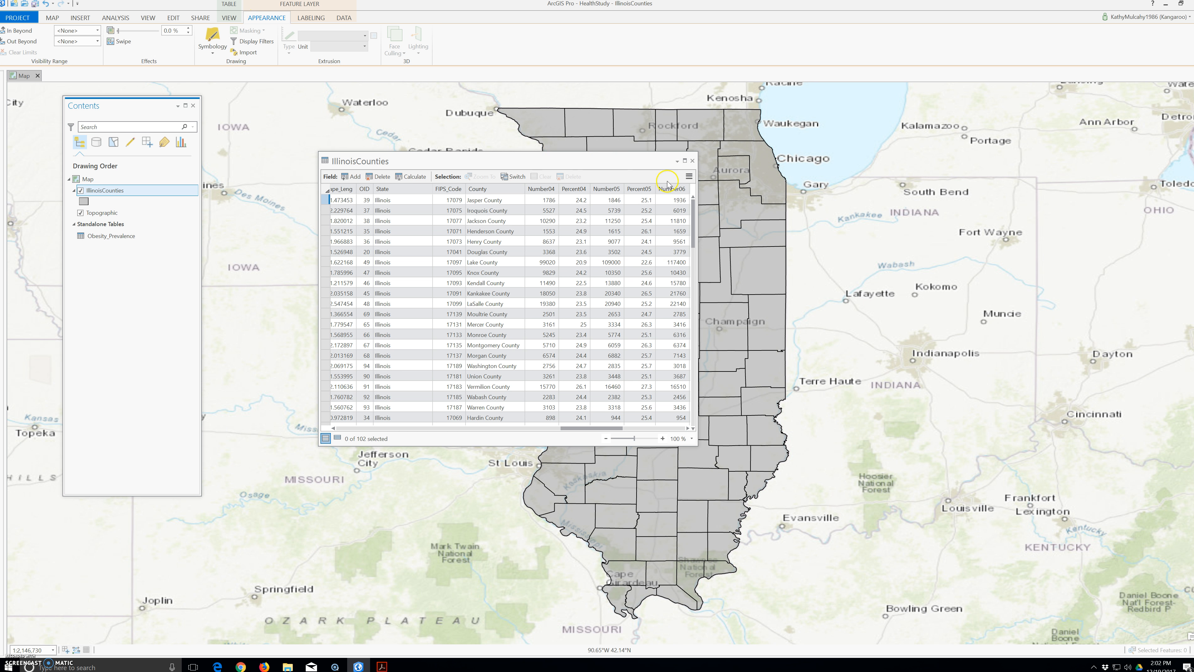
{"action": "left_click", "coordinate": [693, 161]}
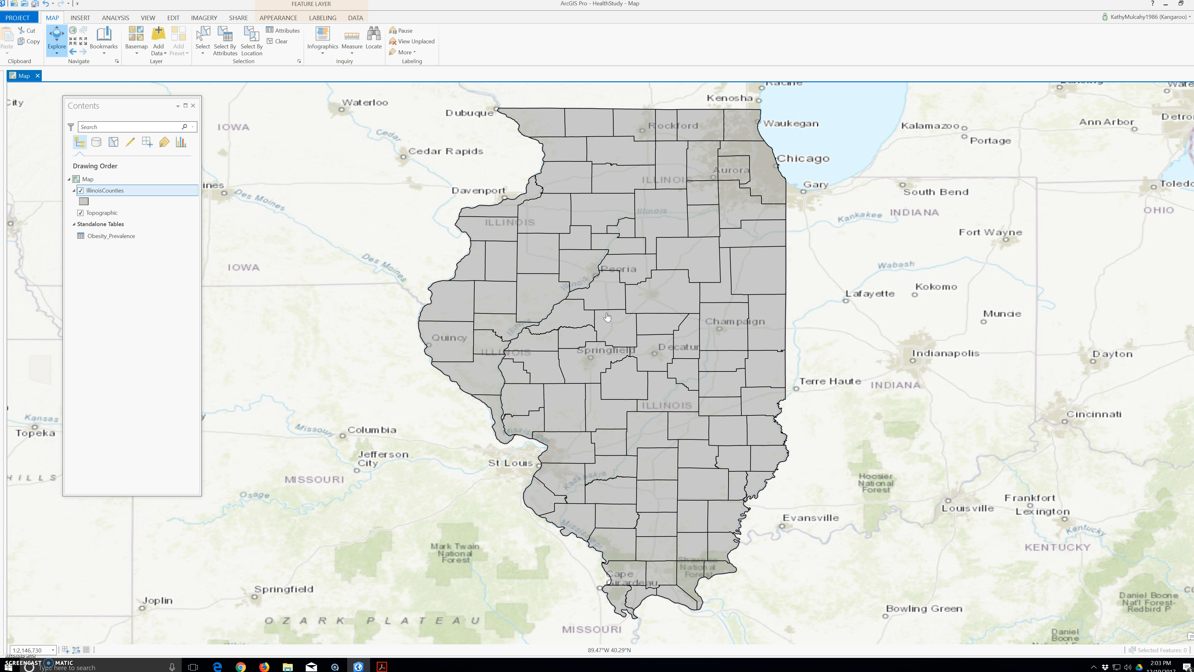
Symbolize the IllinoisCounties layer by quantity with Graduated Colors.
{"action": "left_click", "coordinate": [112, 195]}
{"action": "left_click", "coordinate": [116, 194]}
{"action": "left_click", "coordinate": [159, 38]}
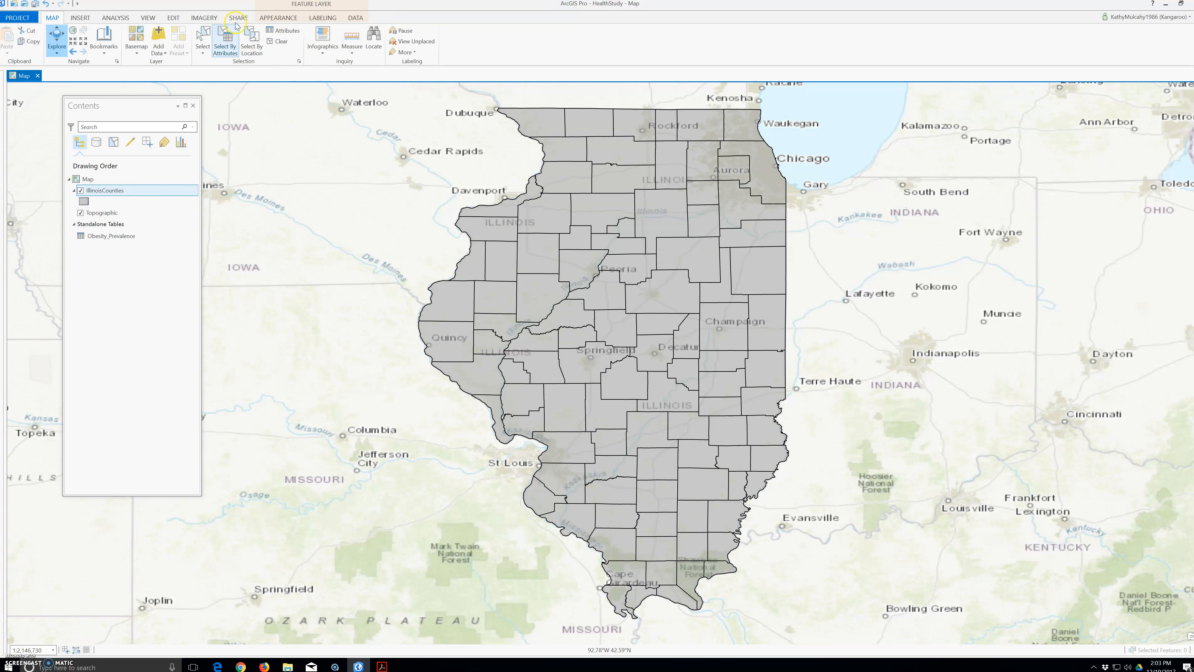
{"action": "left_click", "coordinate": [279, 17]}
{"action": "left_click", "coordinate": [221, 52]}
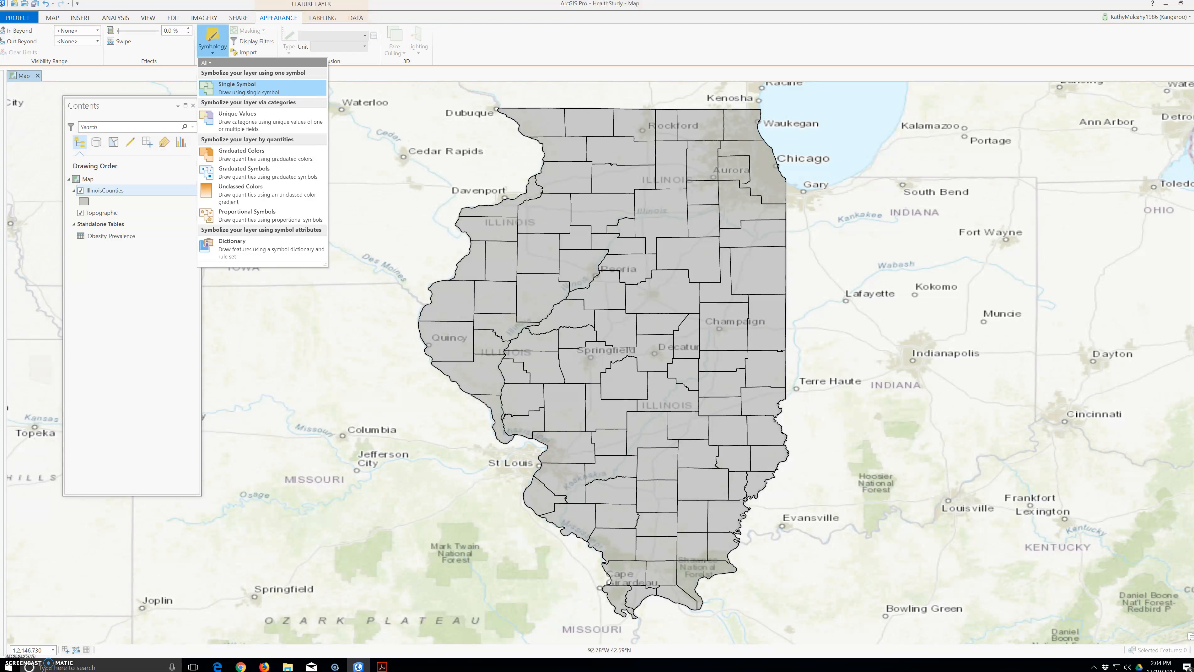
{"action": "left_click", "coordinate": [272, 168]}
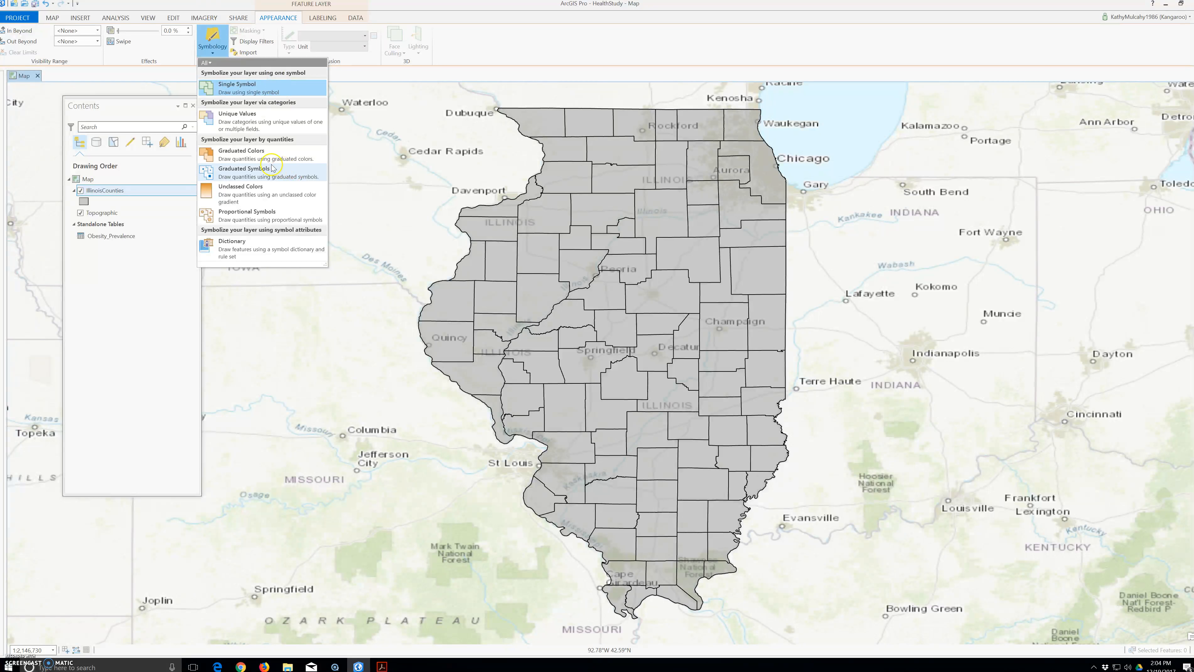
{"action": "left_click", "coordinate": [255, 156]}
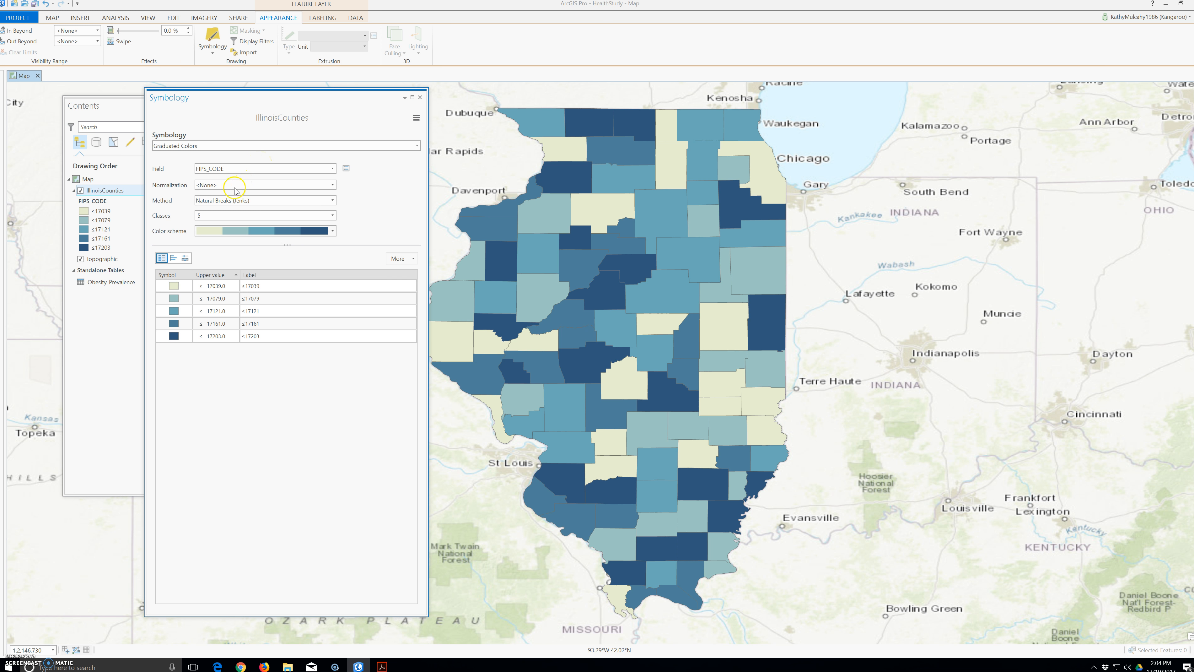
Set the graduated colors field of the IllinoisCounties layer to Percent04, keeping the county map clear of the symbology settings.
{"action": "left_click_drag", "start_coordinate": [215, 97], "coordinate": [267, 102]}
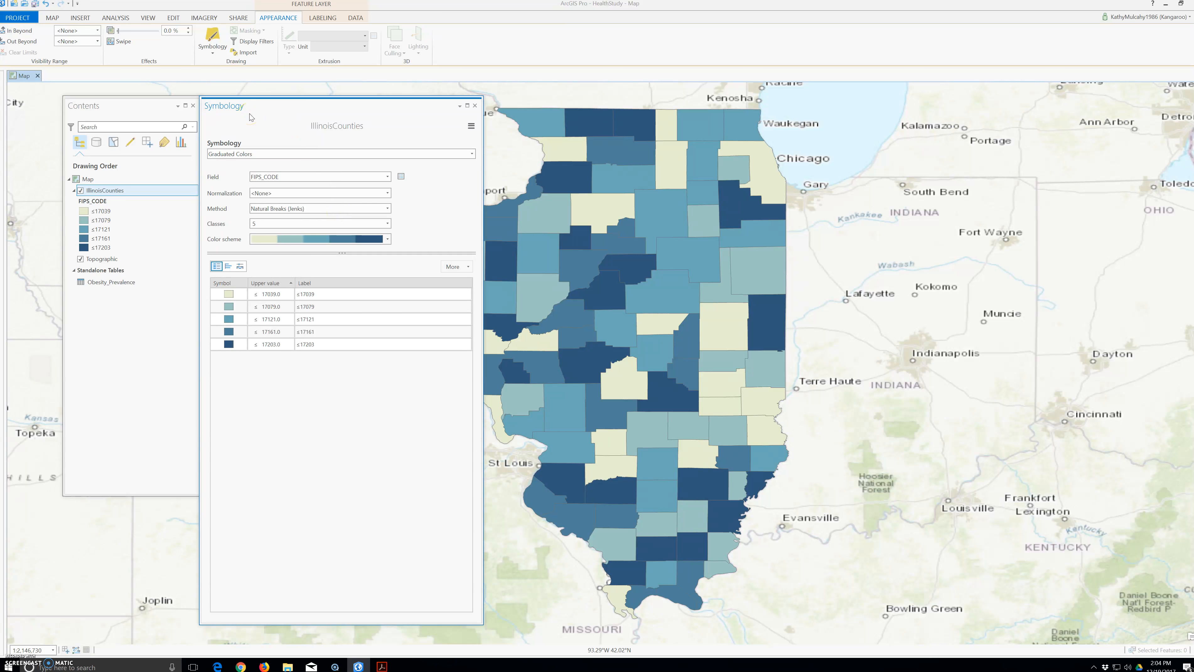
{"action": "left_click", "coordinate": [288, 182]}
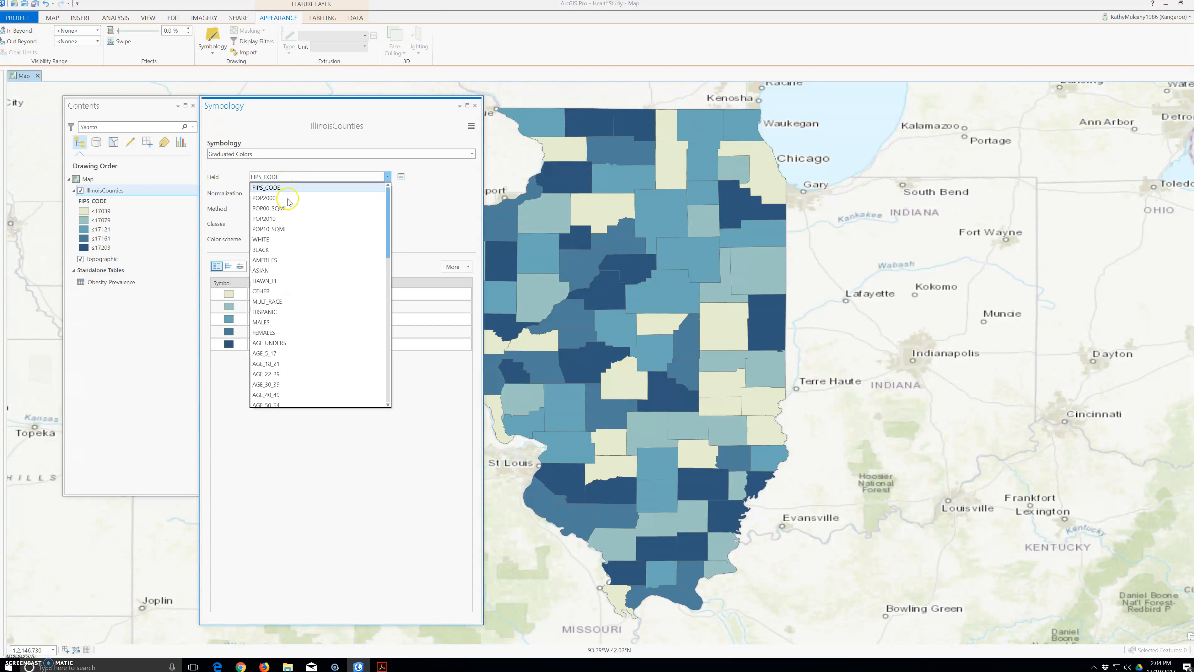
{"action": "scroll", "coordinate": [301, 290], "scroll_direction": "down", "scroll_amount": 4}
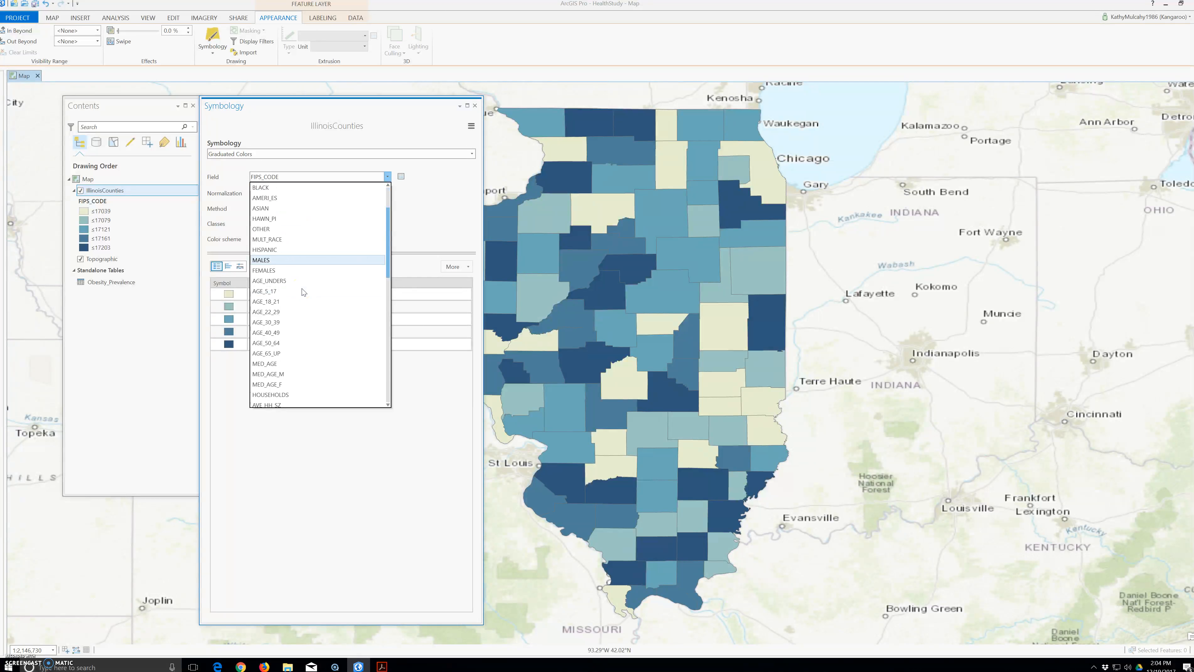
{"action": "scroll", "coordinate": [310, 314], "scroll_direction": "down", "scroll_amount": 10}
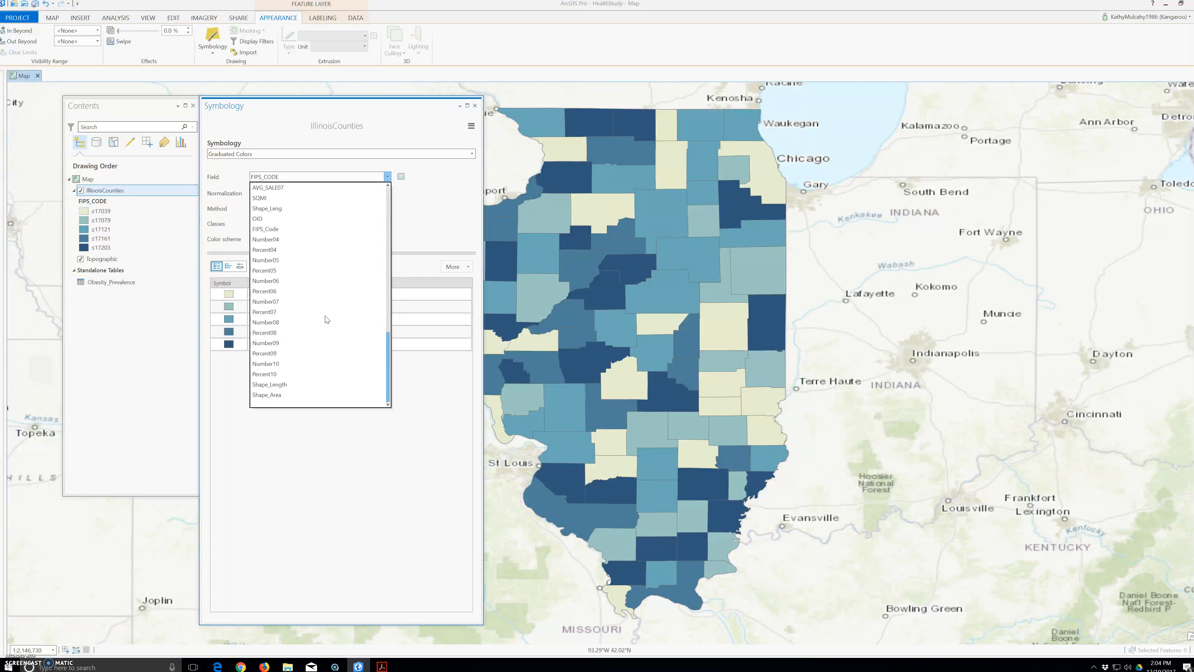
{"action": "left_click", "coordinate": [285, 250]}
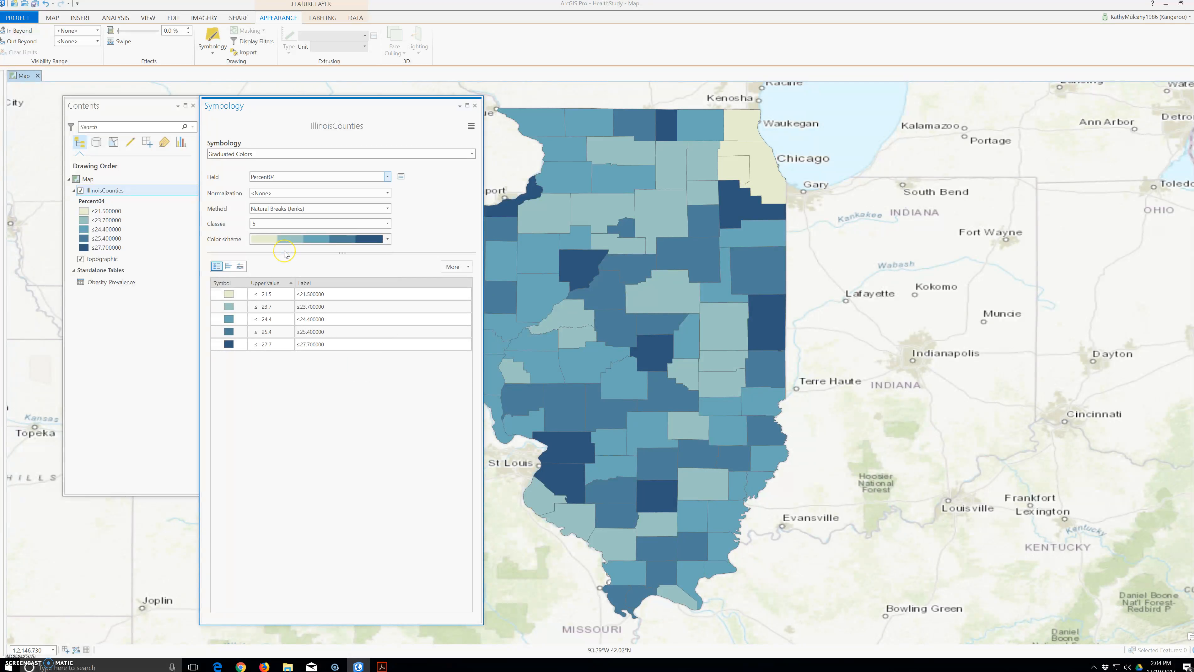
{"action": "left_click_drag", "start_coordinate": [650, 373], "coordinate": [702, 382]}
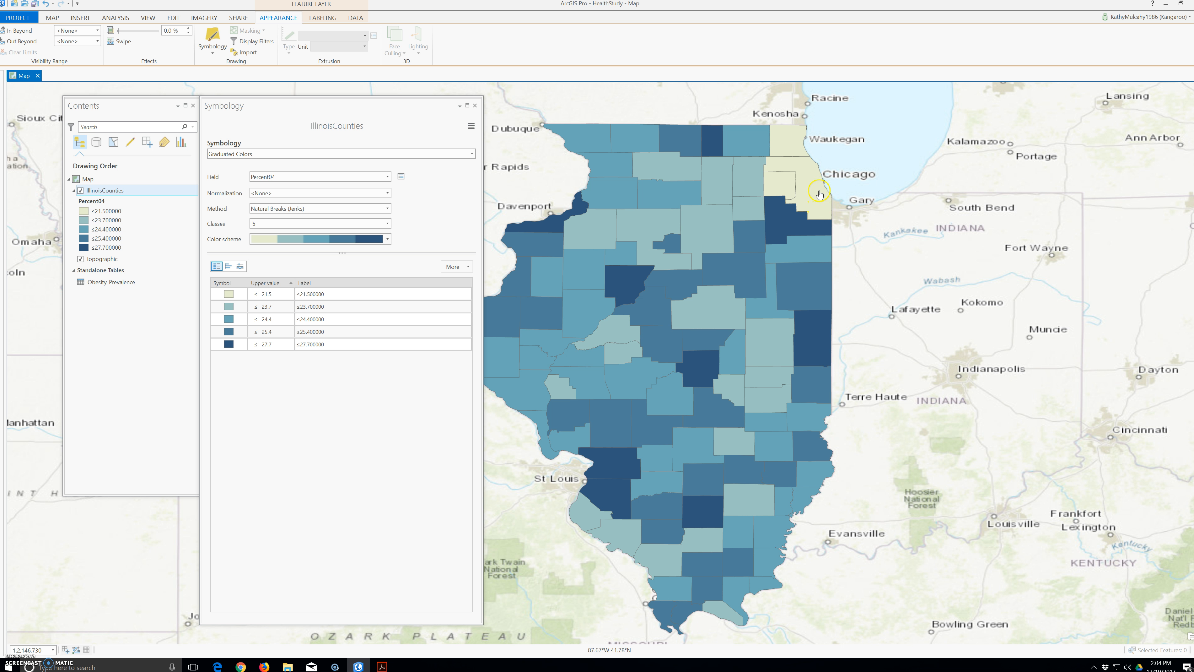
{"action": "left_click", "coordinate": [814, 213]}
{"action": "left_click", "coordinate": [772, 208]}
{"action": "left_click", "coordinate": [225, 284]}
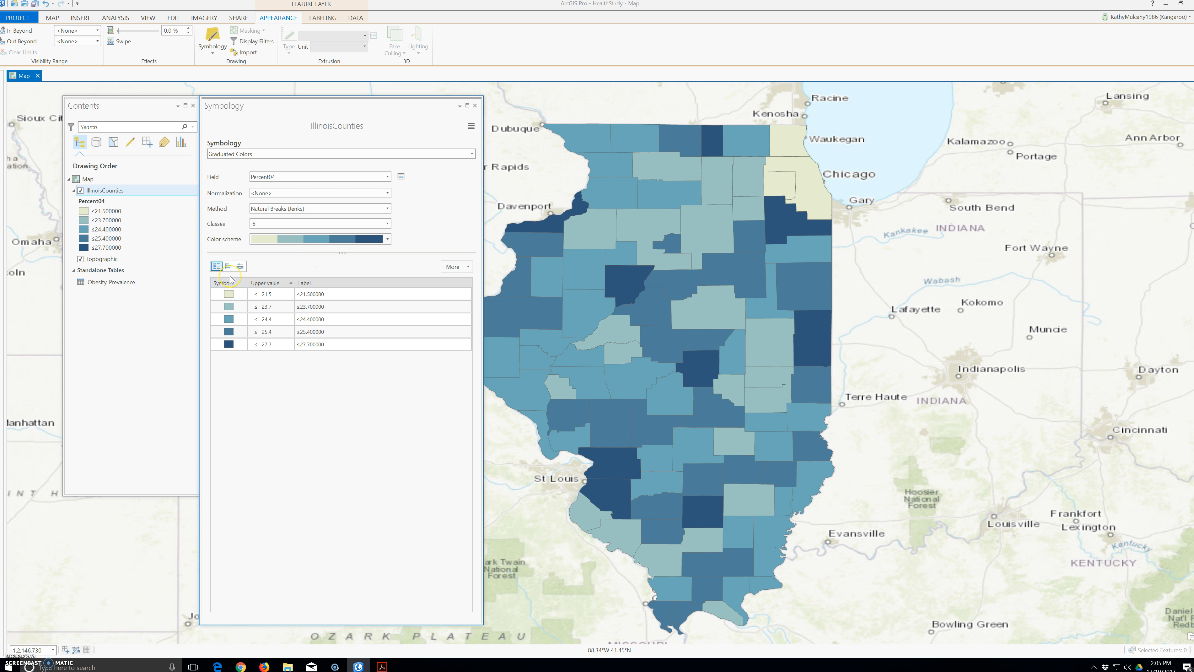
{"action": "left_click", "coordinate": [230, 283]}
{"action": "left_click", "coordinate": [244, 231]}
Review the classification methods available for the Percent04 symbology, from Natural Breaks (Jenks) through Standard Deviation.
{"action": "left_click", "coordinate": [342, 209]}
{"action": "scroll", "coordinate": [306, 285], "scroll_direction": "down", "scroll_amount": 1}
{"action": "scroll", "coordinate": [306, 285], "scroll_direction": "up", "scroll_amount": 1}
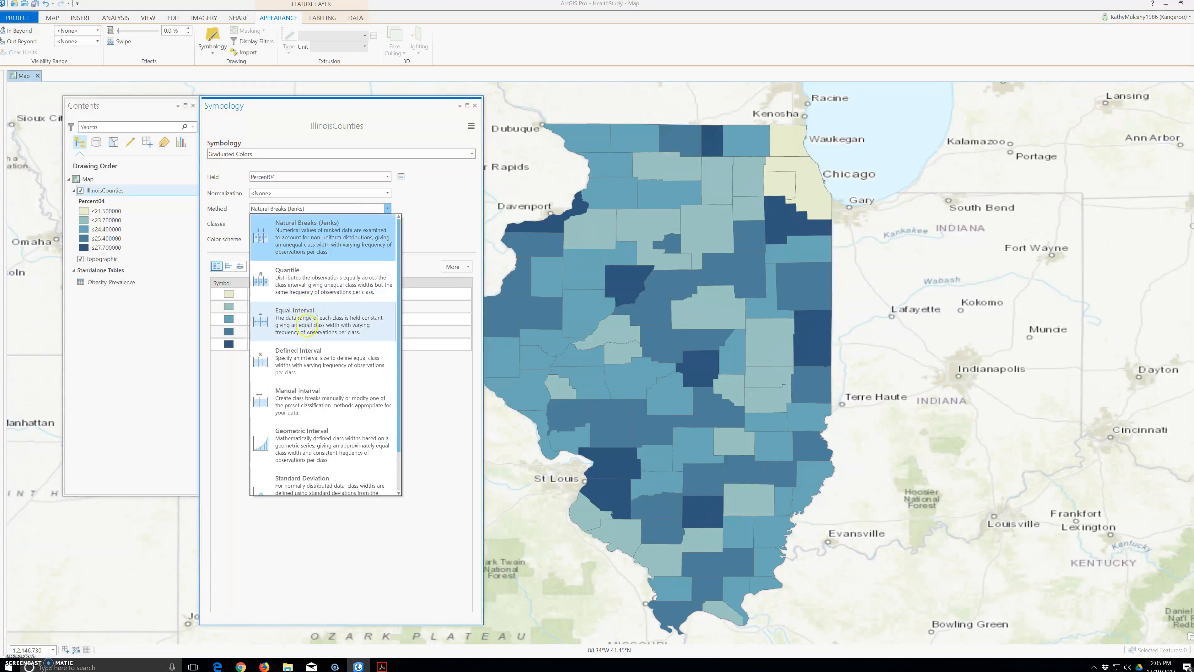
{"action": "scroll", "coordinate": [316, 466], "scroll_direction": "down", "scroll_amount": 1}
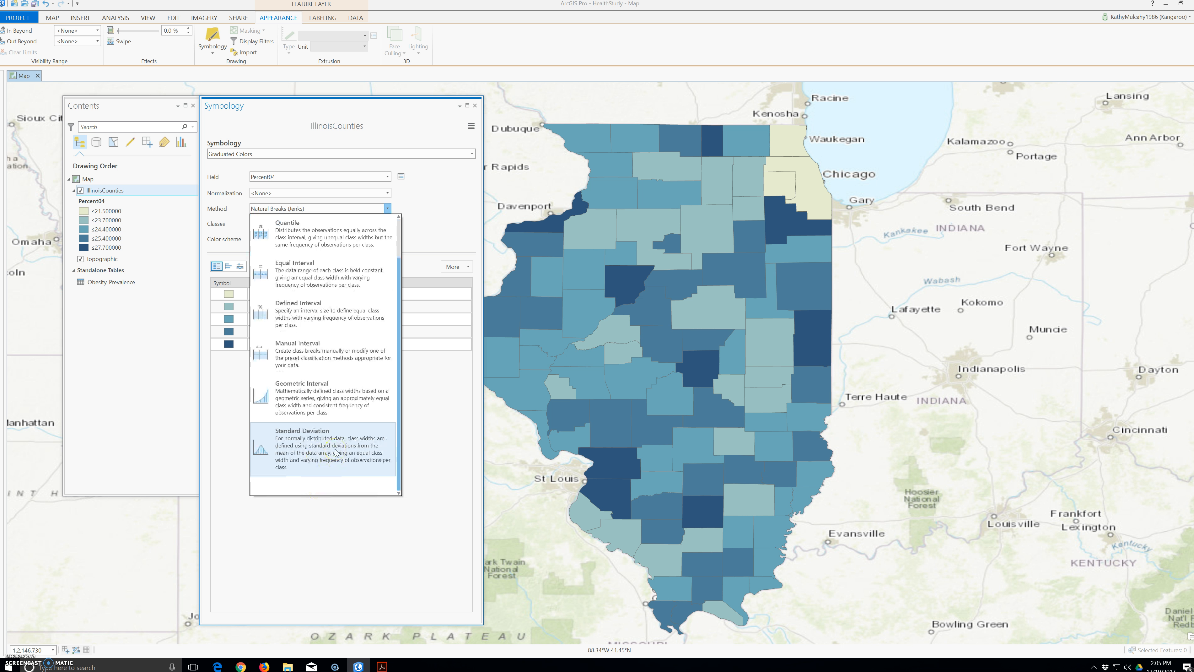
{"action": "scroll", "coordinate": [305, 390], "scroll_direction": "up", "scroll_amount": 1}
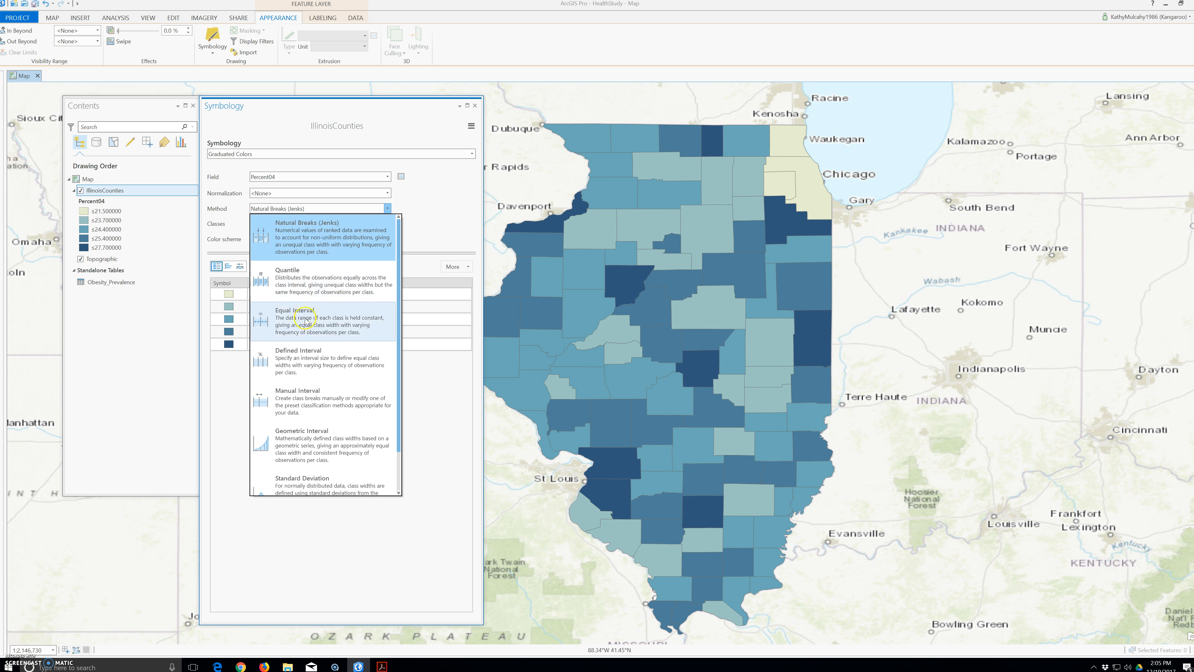
{"action": "left_click", "coordinate": [311, 360]}
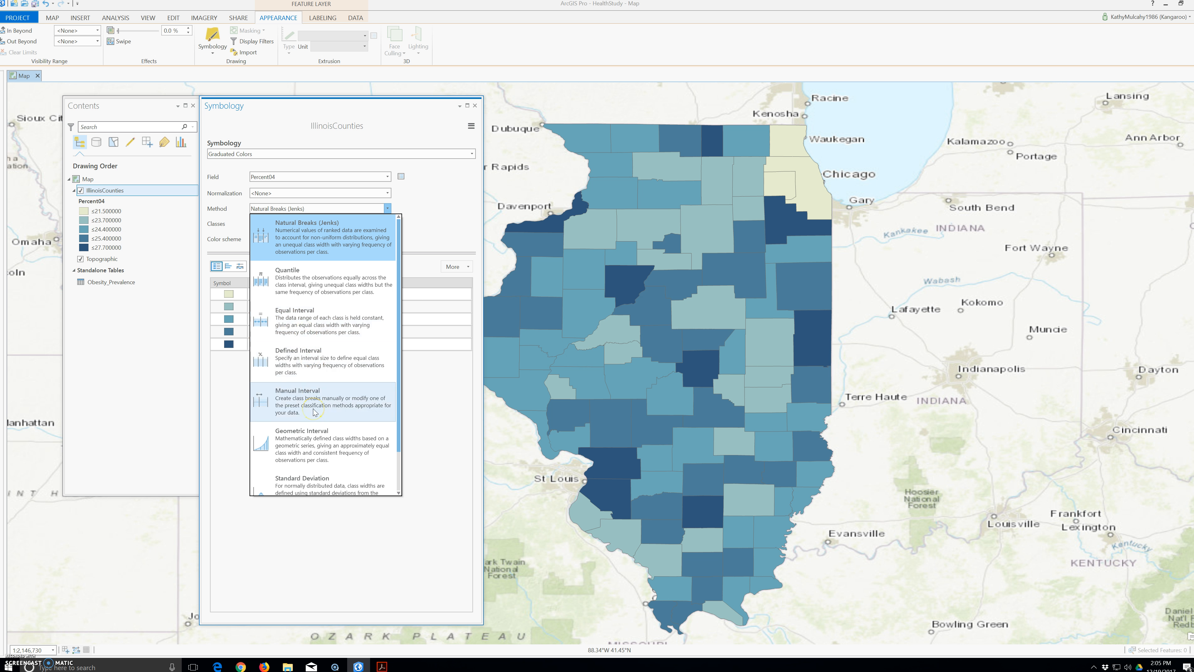
{"action": "scroll", "coordinate": [309, 438], "scroll_direction": "down", "scroll_amount": 1}
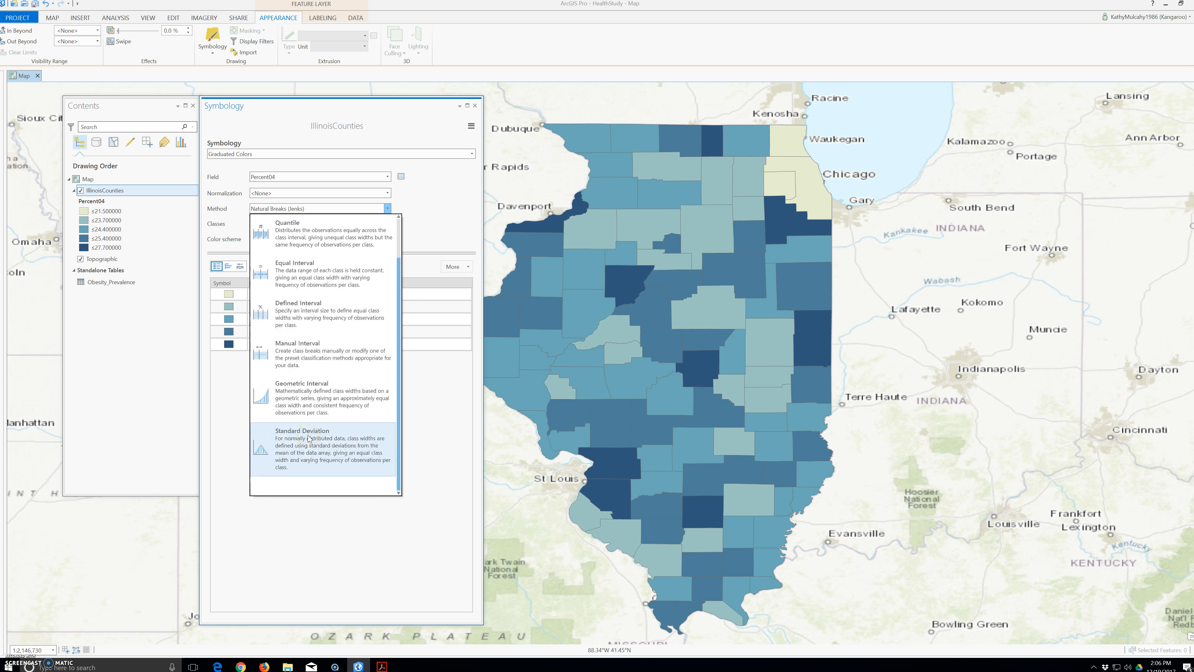